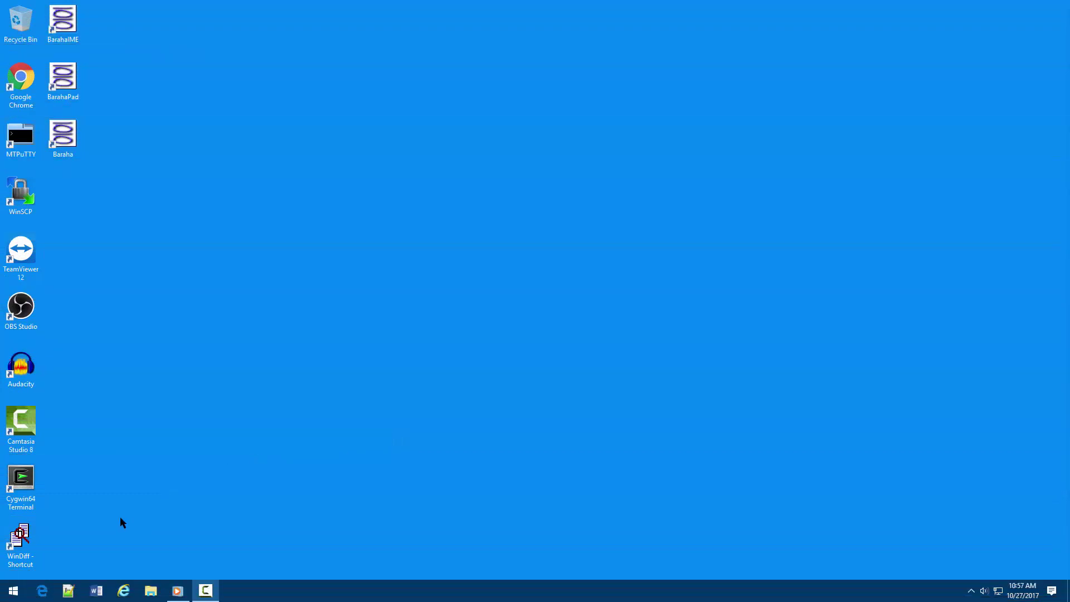
# Open the Start menu and expand the Baraha Software program group.
pyautogui.click(17, 589)
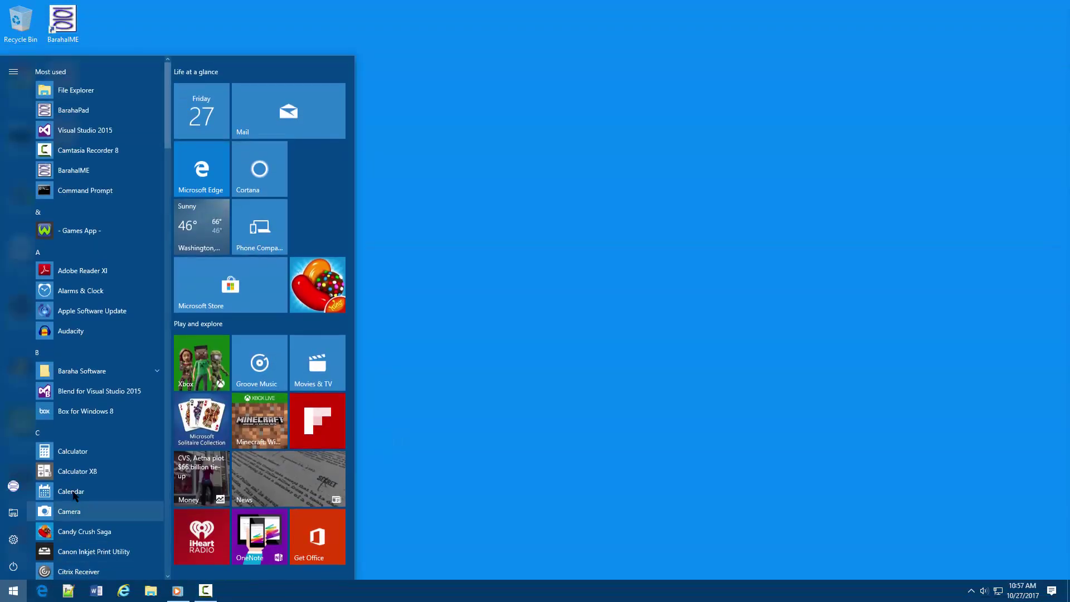
pyautogui.click(89, 372)
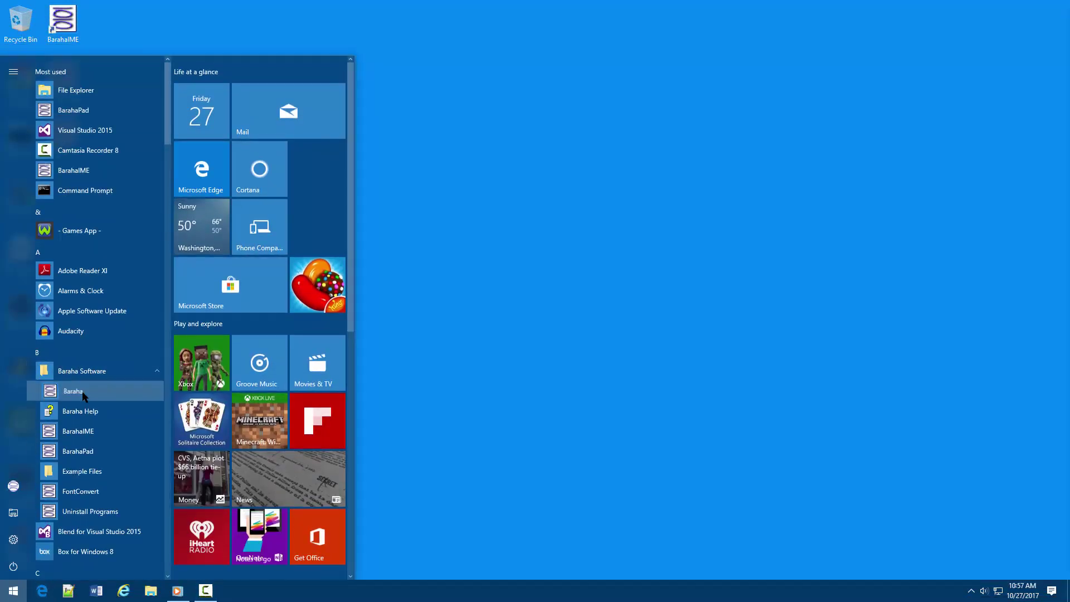
# Launch Baraha and let it load the Kannada 3 example document.
pyautogui.click(86, 392)
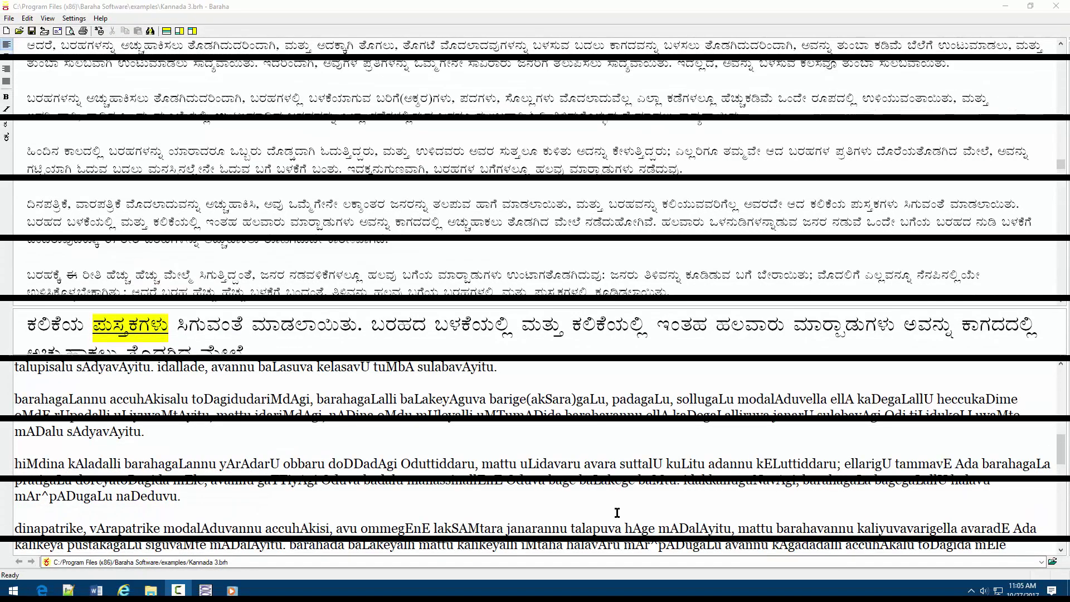
# Change yAkaMdre to yAkeMdare in the first paragraph and reconvert to show ಯಾಕೆಂದರೆ.
pyautogui.press('Up')
pyautogui.press('Up')
pyautogui.press('Up')
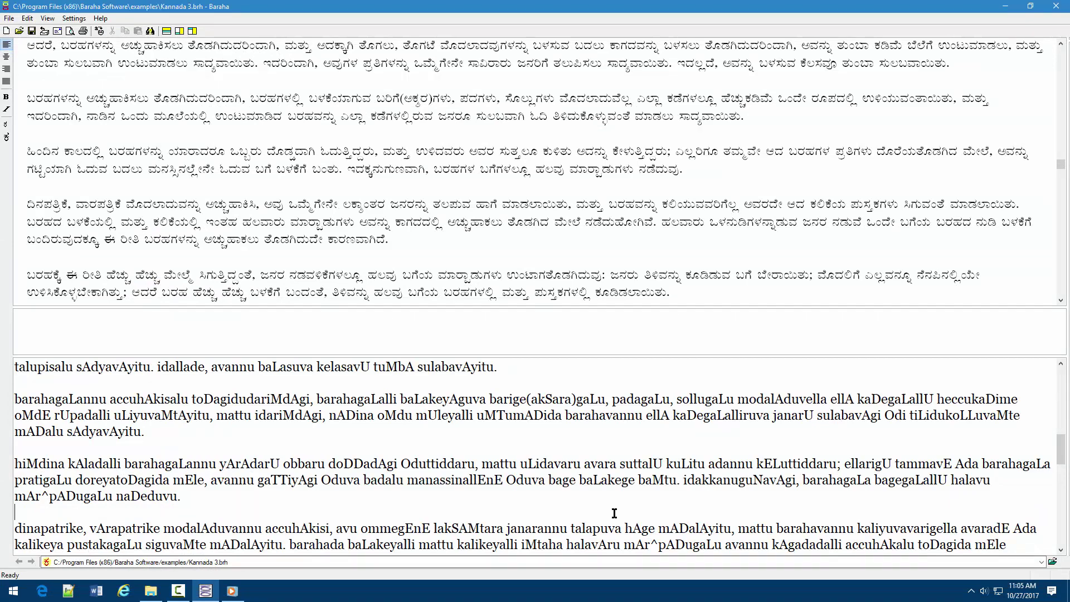
pyautogui.press('Up')
pyautogui.press('Up')
pyautogui.press('Up')
pyautogui.press('Up')
pyautogui.press('Up')
pyautogui.press('Up')
pyautogui.press('Up')
pyautogui.press('Up')
pyautogui.press('Up')
pyautogui.press('Up')
pyautogui.press('Up')
pyautogui.press('Up')
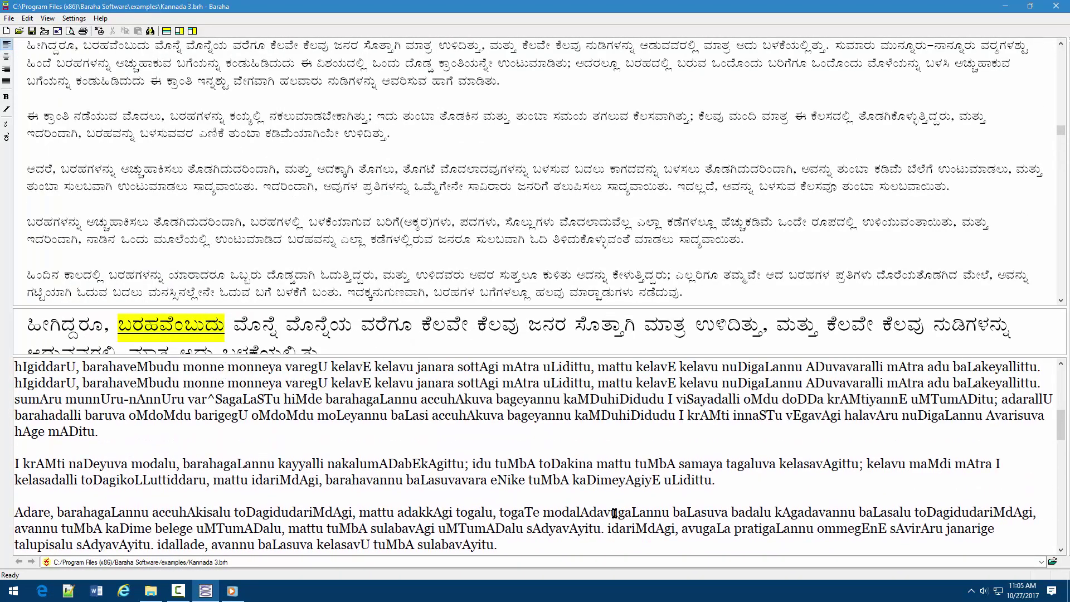
pyautogui.press('Up')
pyautogui.press('Up')
pyautogui.press('Up')
pyautogui.press('Up')
pyautogui.press('Up')
pyautogui.press('Up')
pyautogui.press('Up')
pyautogui.press('Up')
pyautogui.press('Up')
pyautogui.press('Up')
pyautogui.press('Up')
pyautogui.press('Up')
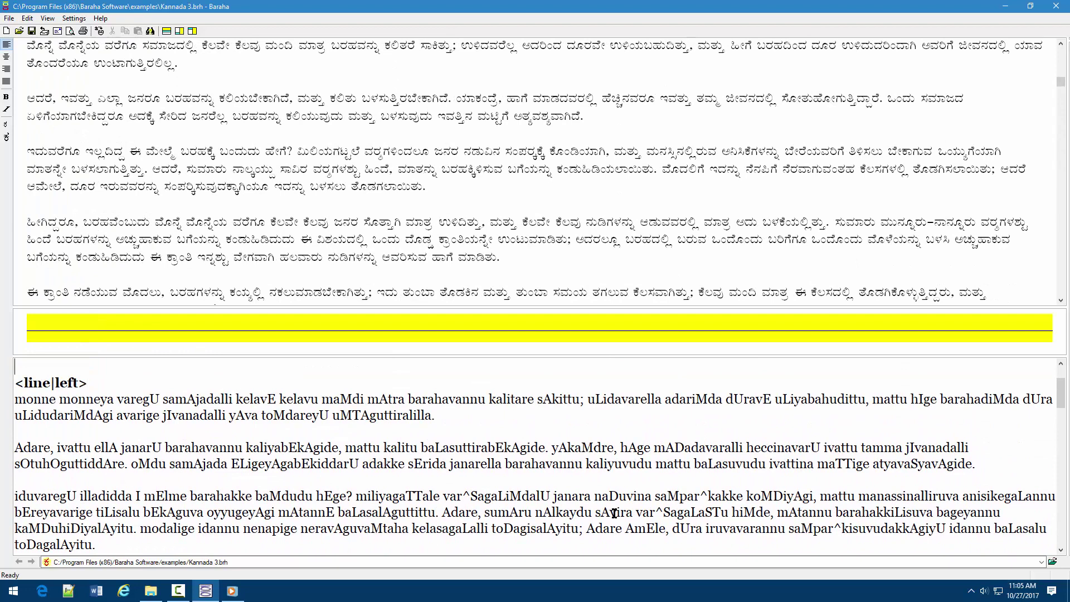
pyautogui.press('Up')
pyautogui.press('Up')
pyautogui.press('Up')
pyautogui.press('Up')
pyautogui.press('Down')
pyautogui.press('Down')
pyautogui.press('Down')
pyautogui.press('Down')
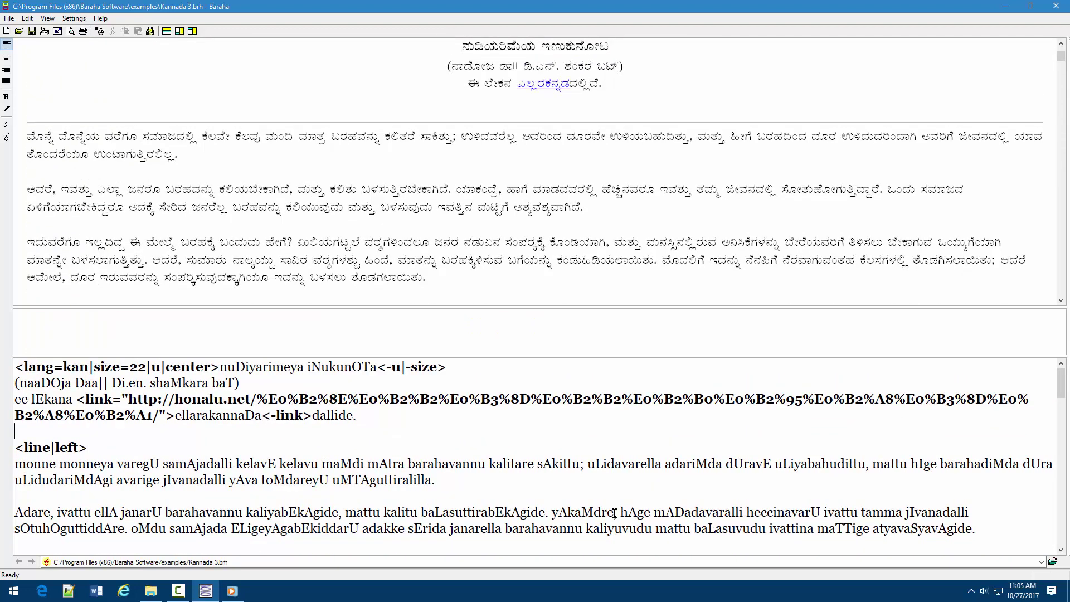
pyautogui.press('Down')
pyautogui.press('Down')
pyautogui.press('Down')
pyautogui.press('Down')
pyautogui.press('Down')
pyautogui.hotkey('ctrl', 'Right')
pyautogui.hotkey('ctrl', 'Right')
pyautogui.hotkey('ctrl', 'Right')
pyautogui.hotkey('ctrl', 'Right')
pyautogui.hotkey('ctrl', 'Right')
pyautogui.hotkey('ctrl', 'Right')
pyautogui.hotkey('ctrl', 'Right')
pyautogui.hotkey('ctrl', 'Right')
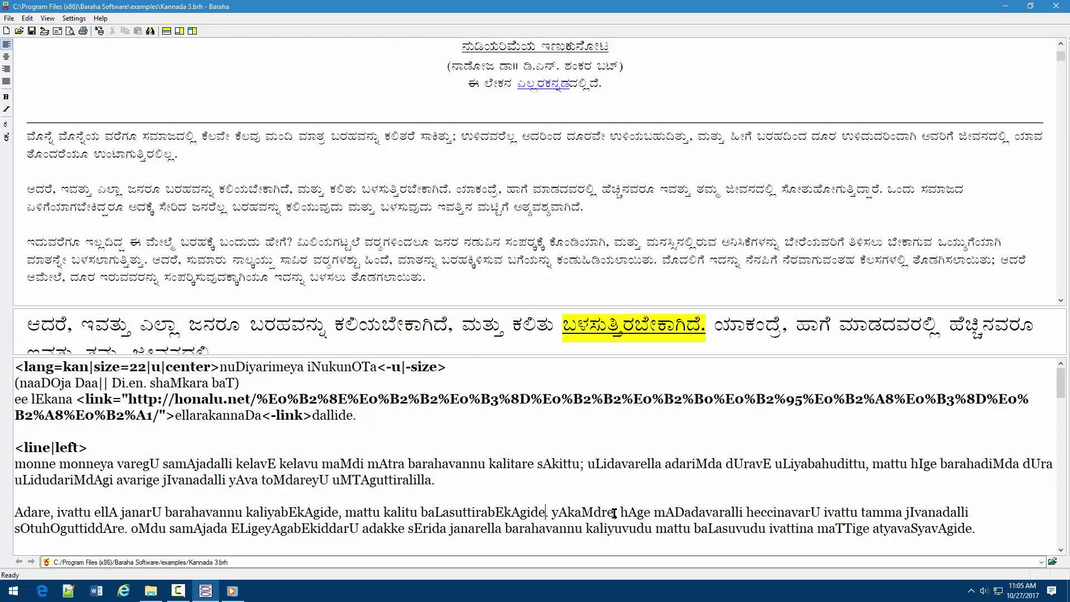
pyautogui.hotkey('ctrl', 'Right')
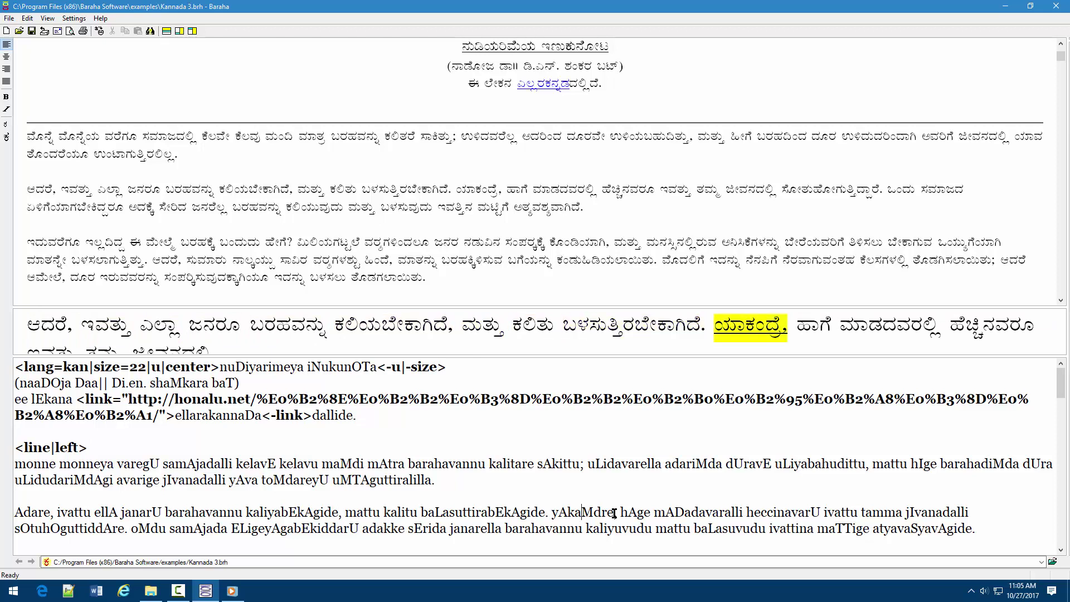
pyautogui.write('a')
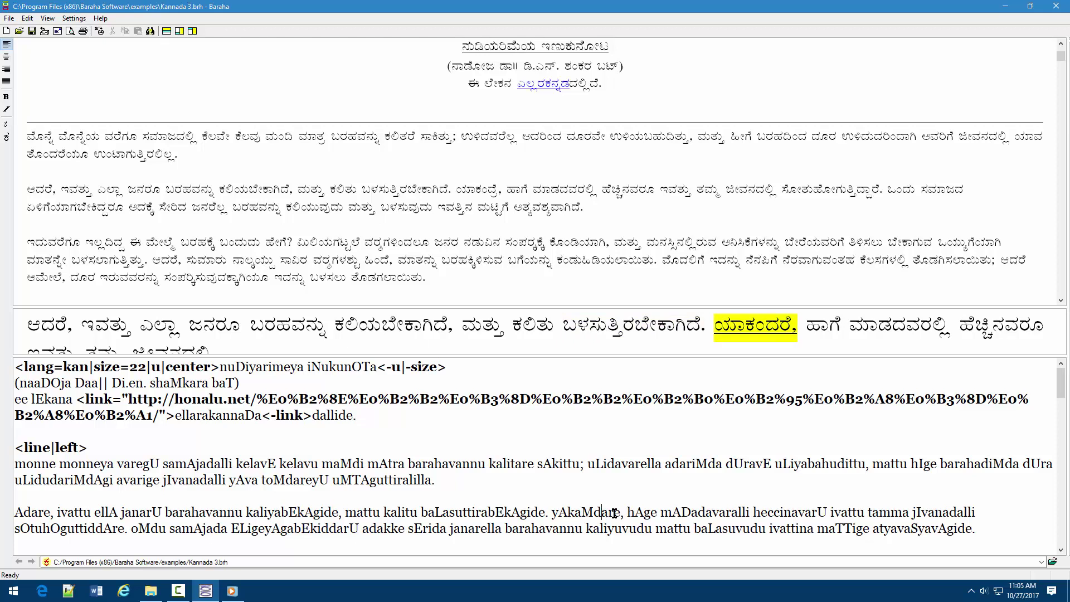
pyautogui.press('BackSpace')
pyautogui.write('e')
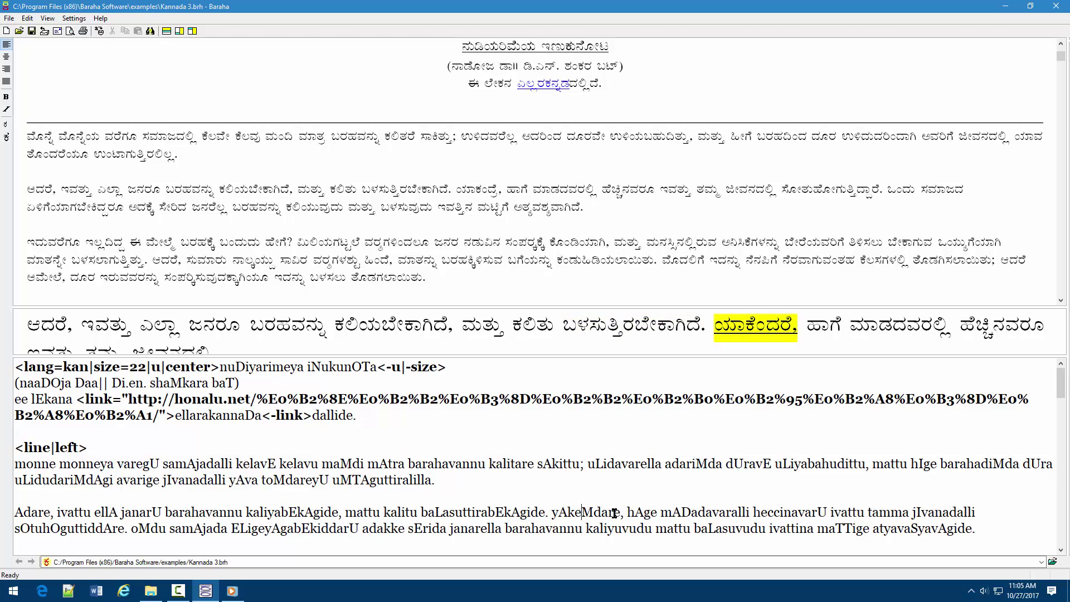
pyautogui.click(100, 31)
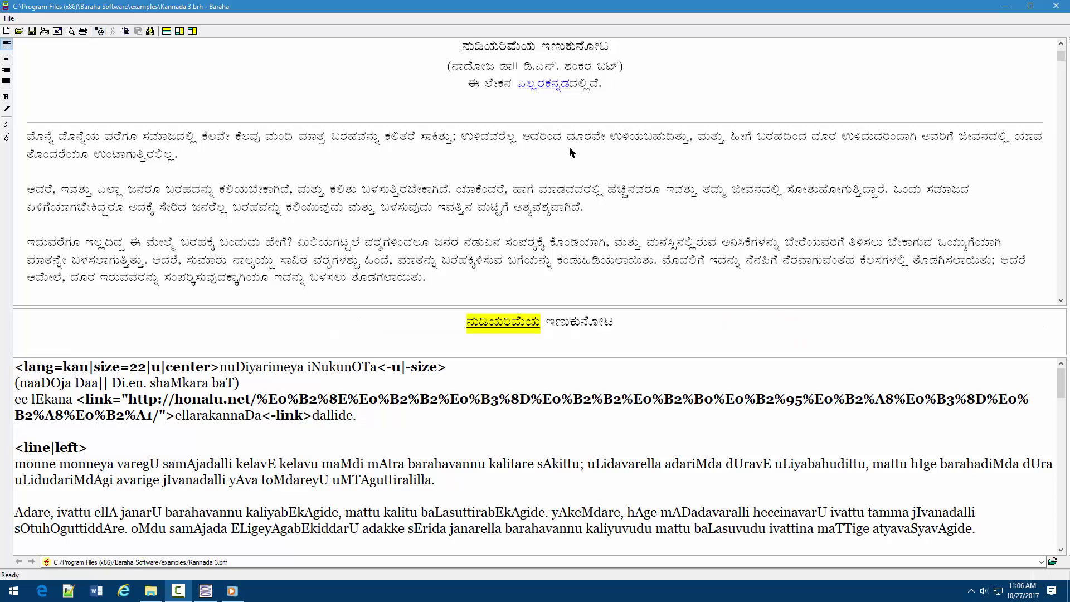
# Scroll down and click jANmeyallAgali, then maMdiyALvikeyadAgiddalli, to select their phonetic source.
pyautogui.scroll(-2, 571, 152)
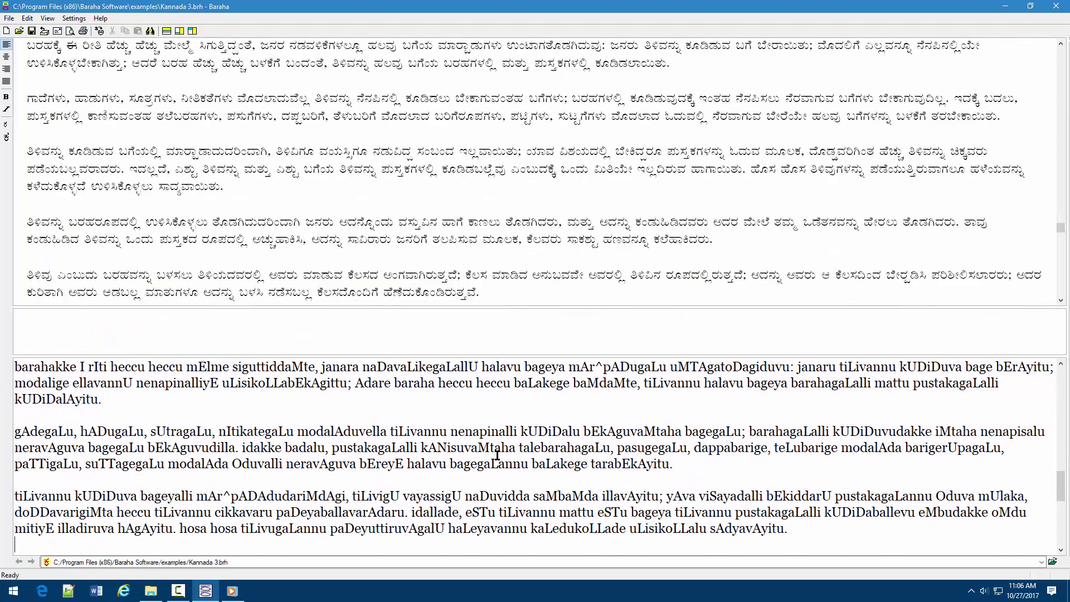
pyautogui.click(284, 209)
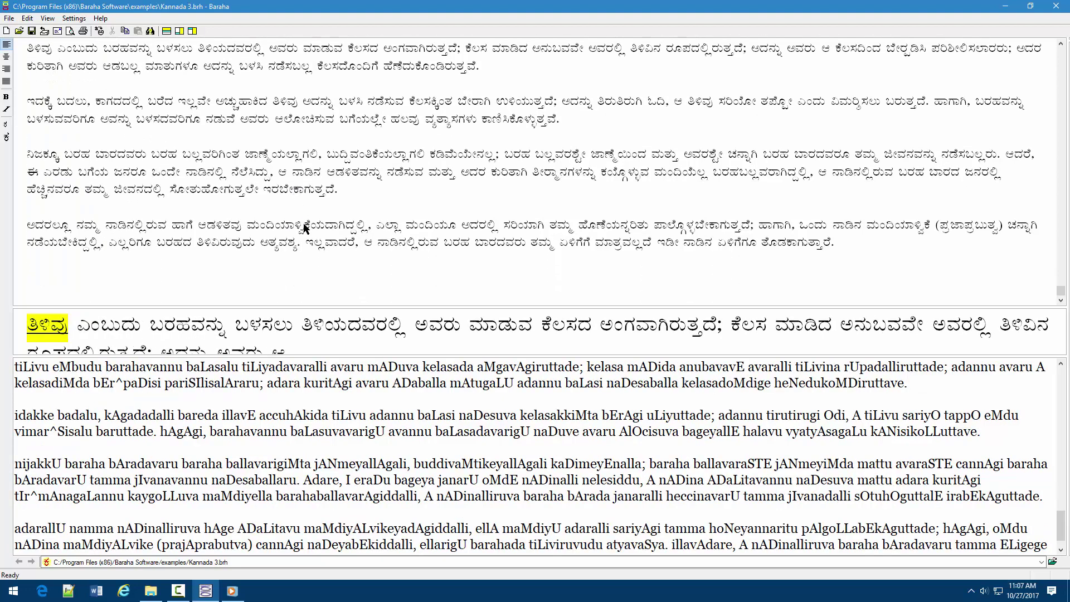
pyautogui.click(303, 227)
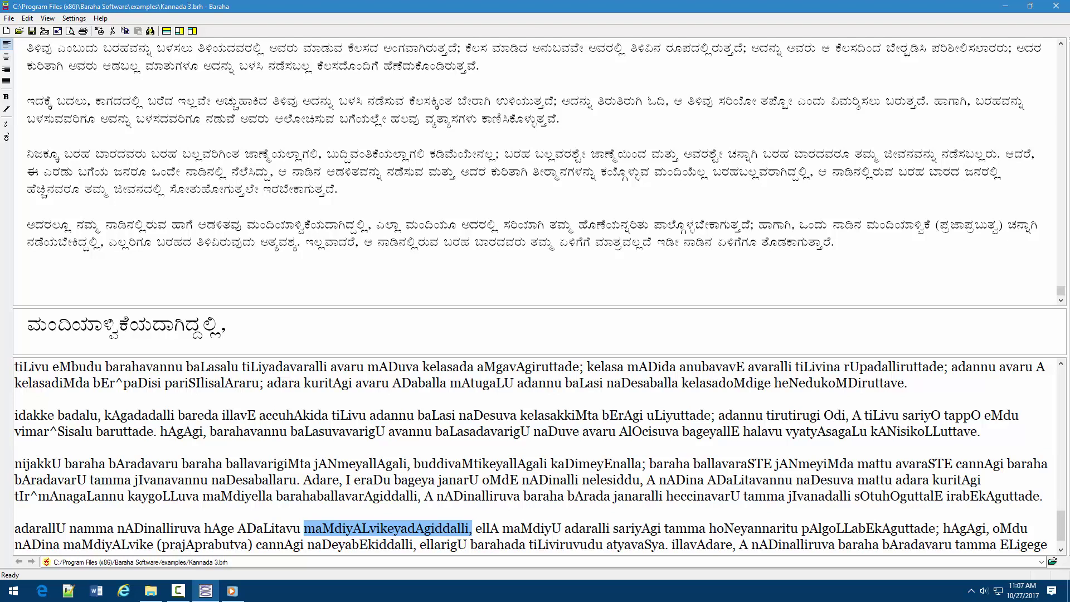
# Keep KANNADA as the default language and type 'ellaadaru iru eMt aadaru iru...'.
pyautogui.click(77, 30)
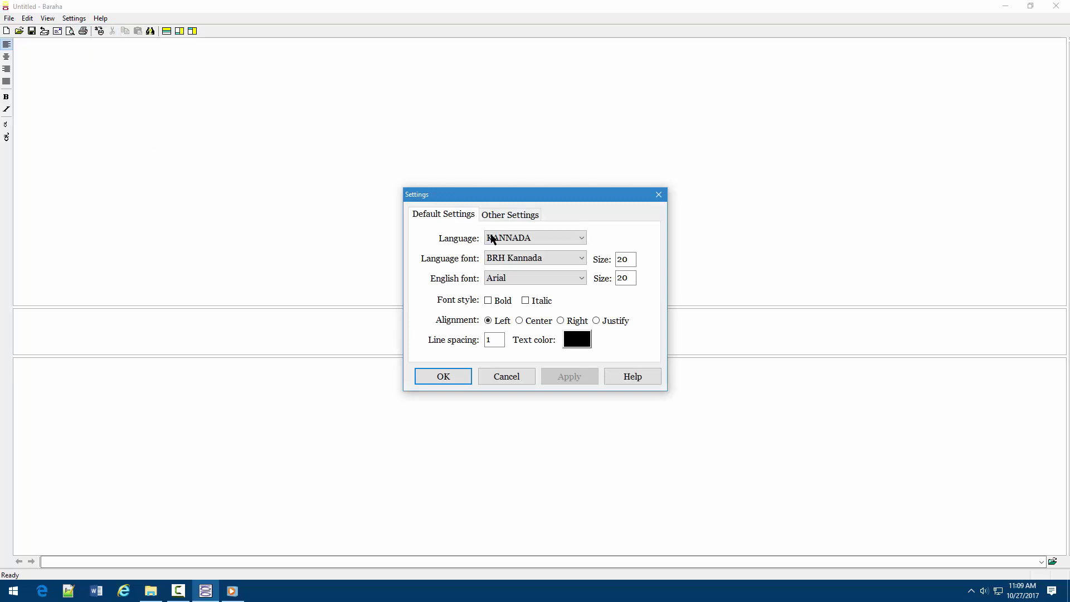
pyautogui.click(494, 238)
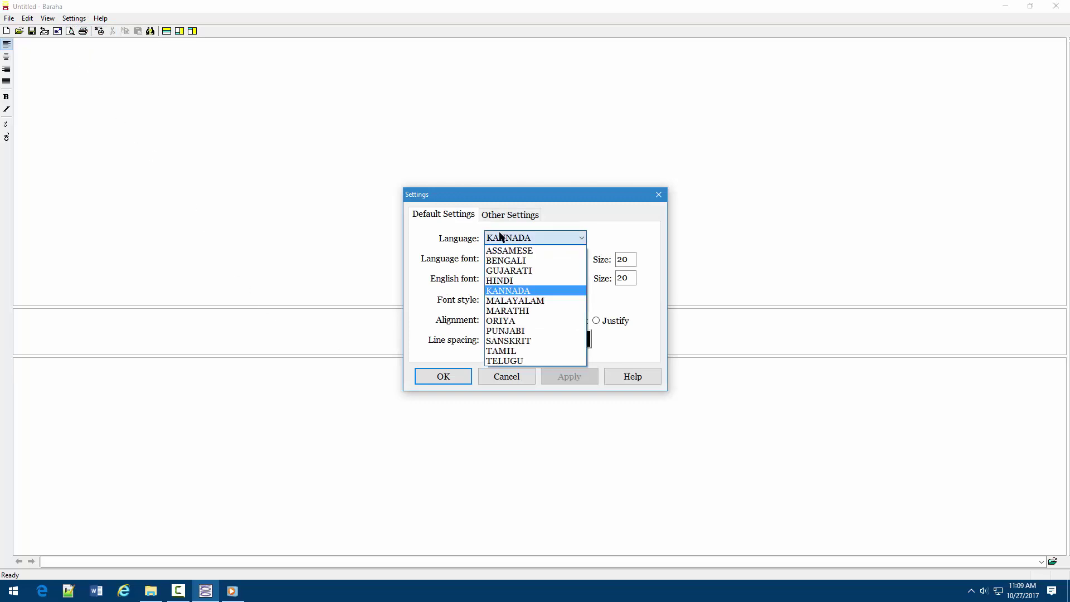
pyautogui.click(516, 291)
pyautogui.click(451, 377)
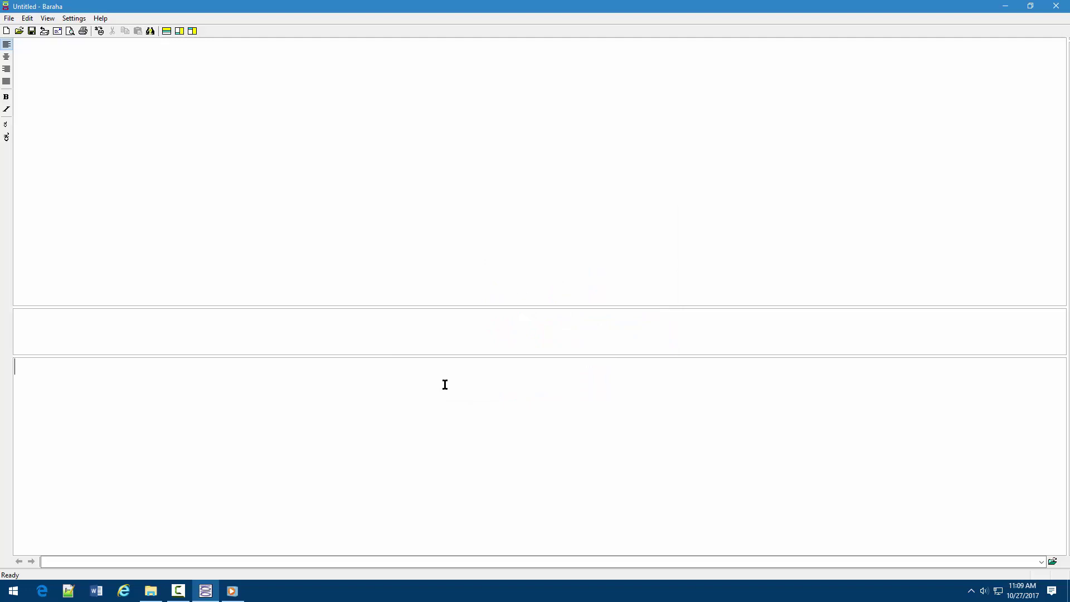
pyautogui.write('ellaadar')
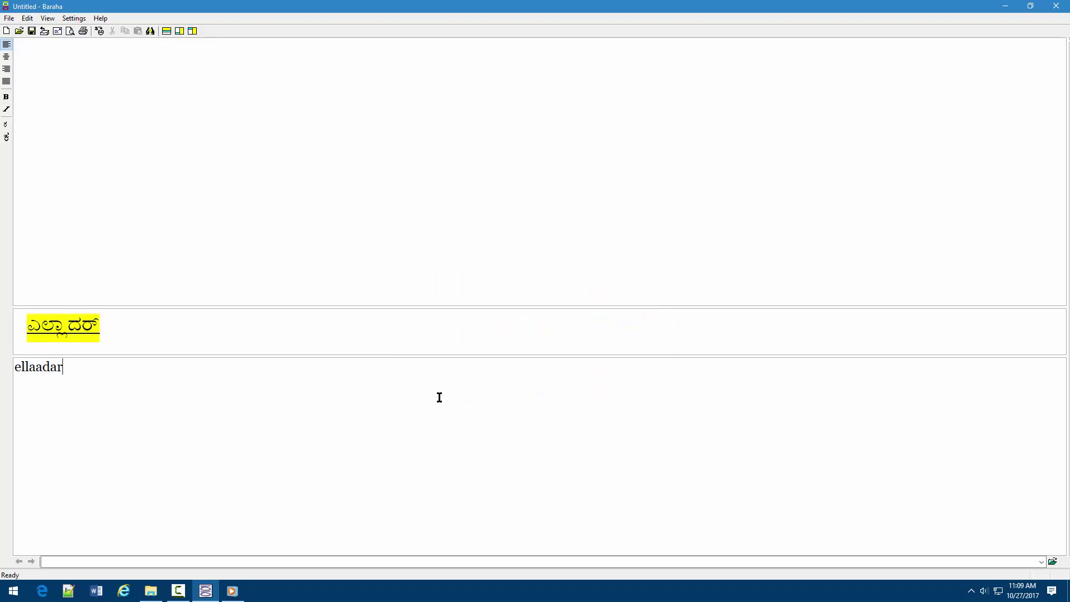
pyautogui.write('u iru eMt aadari')
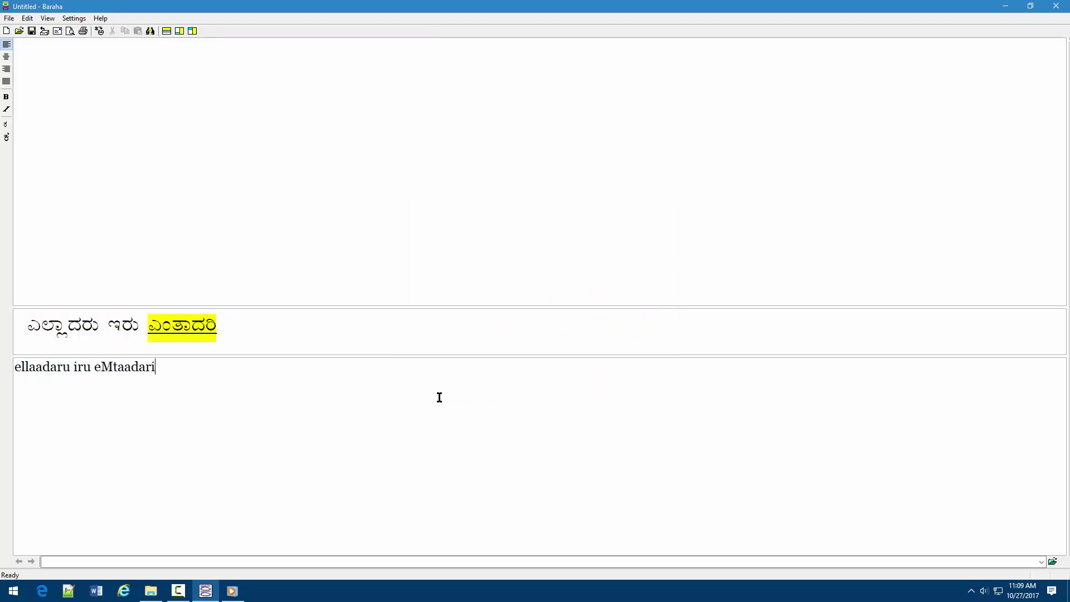
pyautogui.press('BackSpace')
pyautogui.write('u iru...')
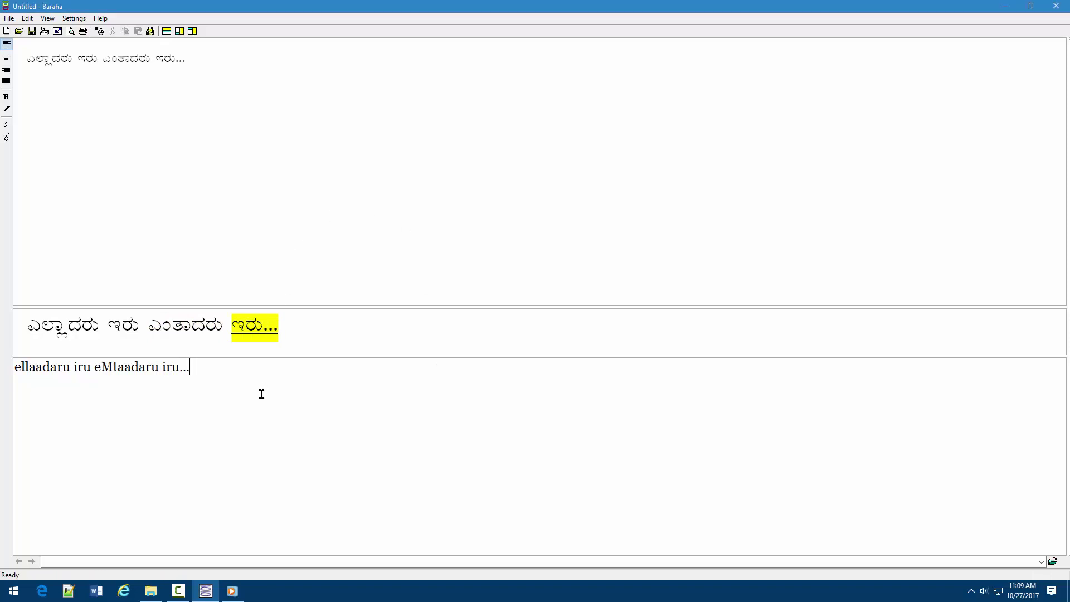
# Open the Example Files folder from the Baraha Software program group.
pyautogui.click(8, 139)
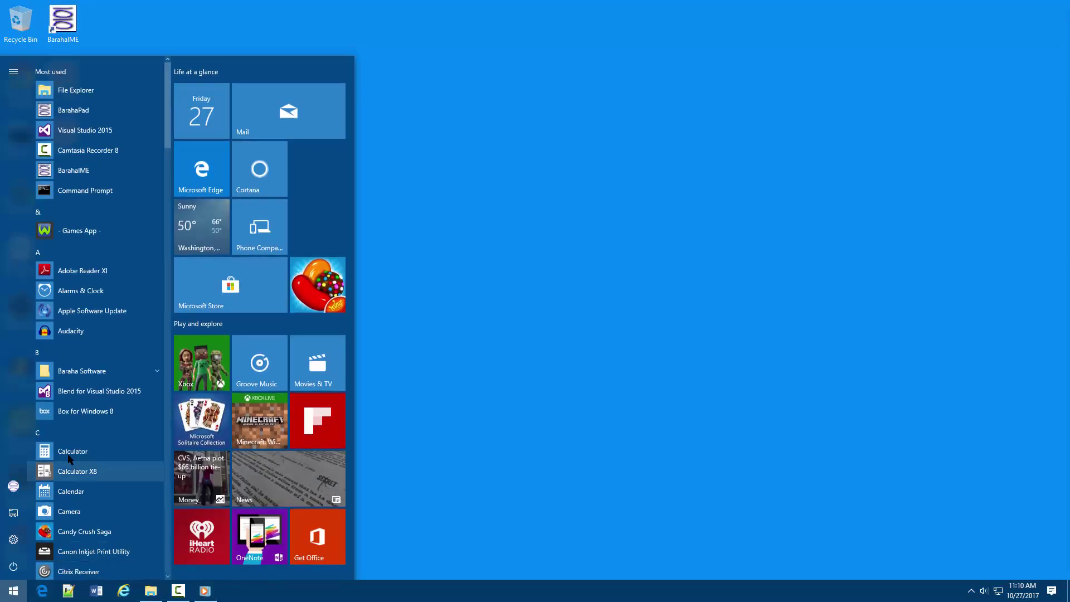
pyautogui.click(93, 372)
pyautogui.click(101, 473)
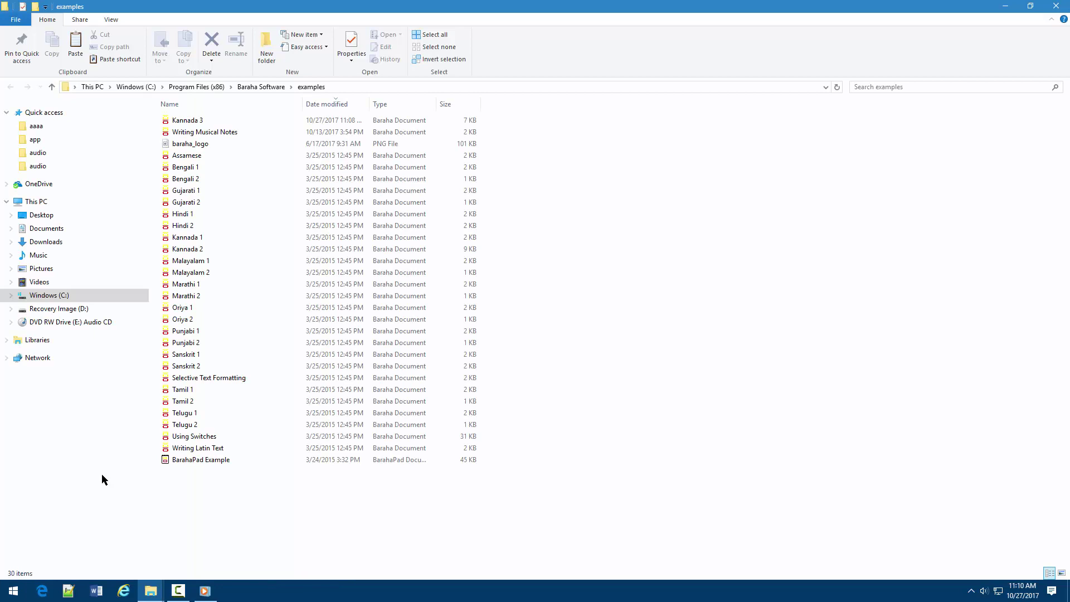
# Open the Kannada 1 example, close it, and open Telugu 2 instead.
pyautogui.doubleClick(194, 238)
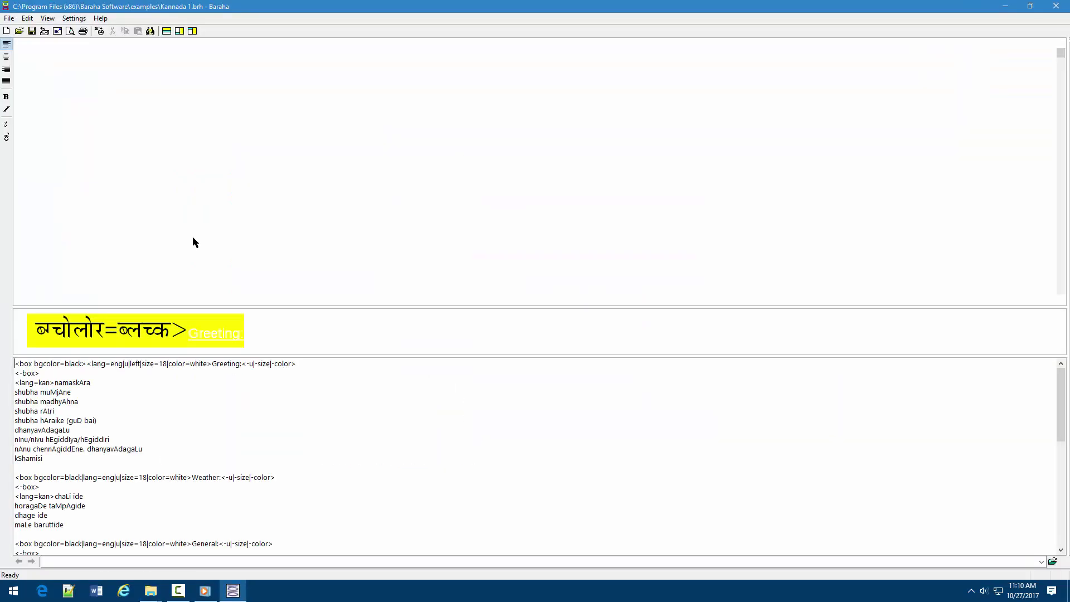
pyautogui.click(1056, 5)
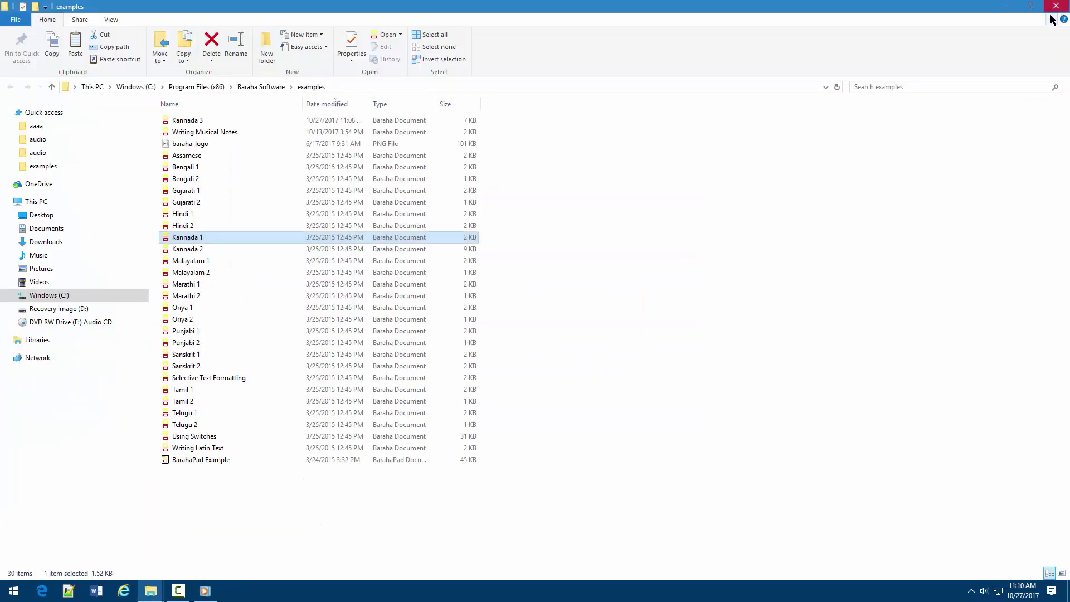
pyautogui.doubleClick(211, 428)
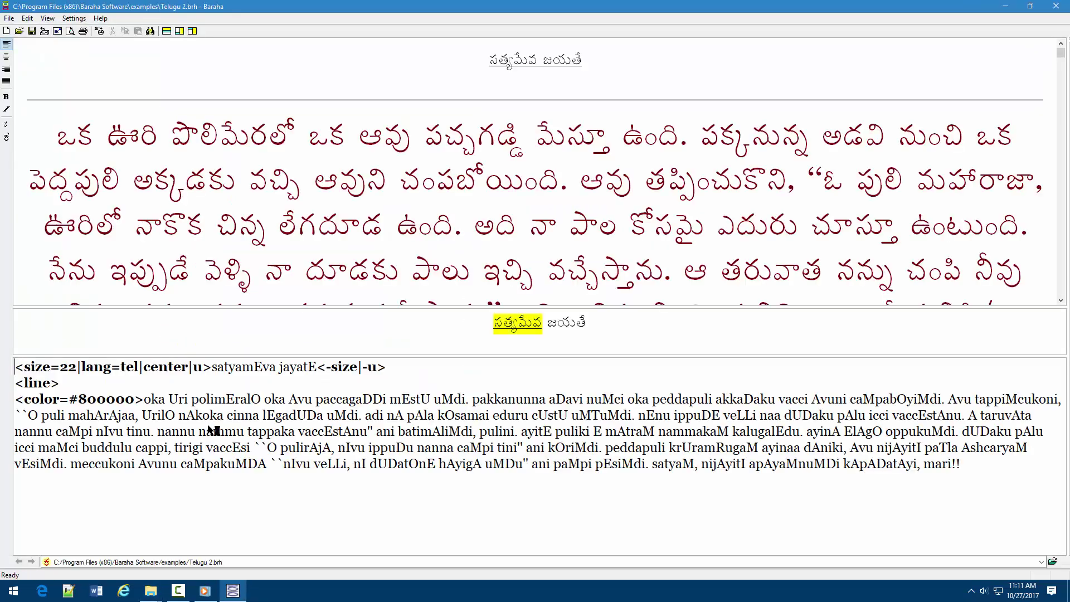
# Show the Kannada phonetic keyboard help, increase its font size twice, and scroll through it.
pyautogui.click(101, 19)
pyautogui.click(225, 35)
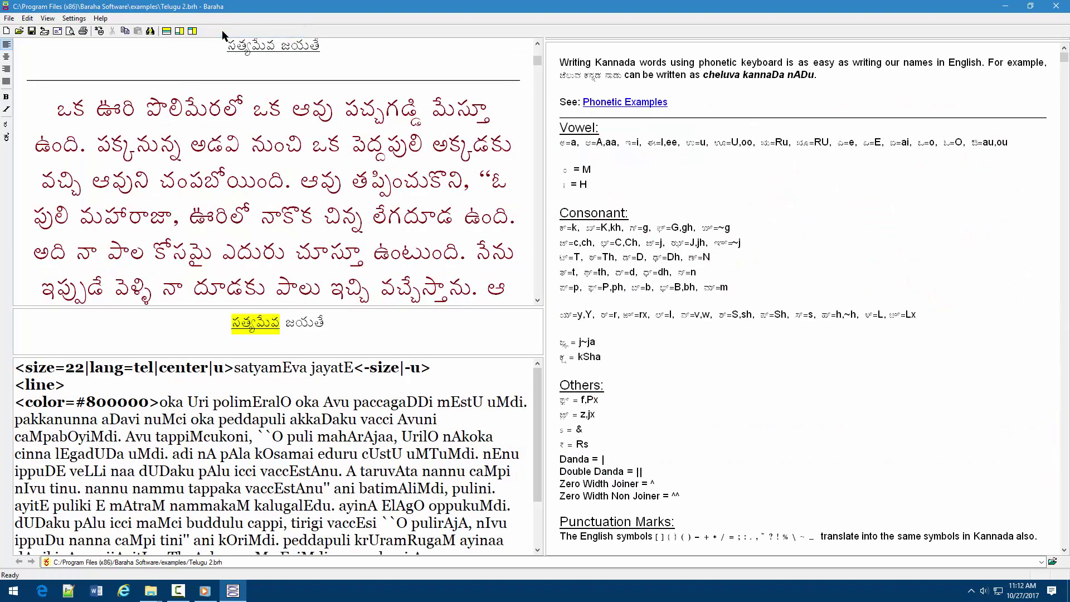
pyautogui.rightClick(713, 214)
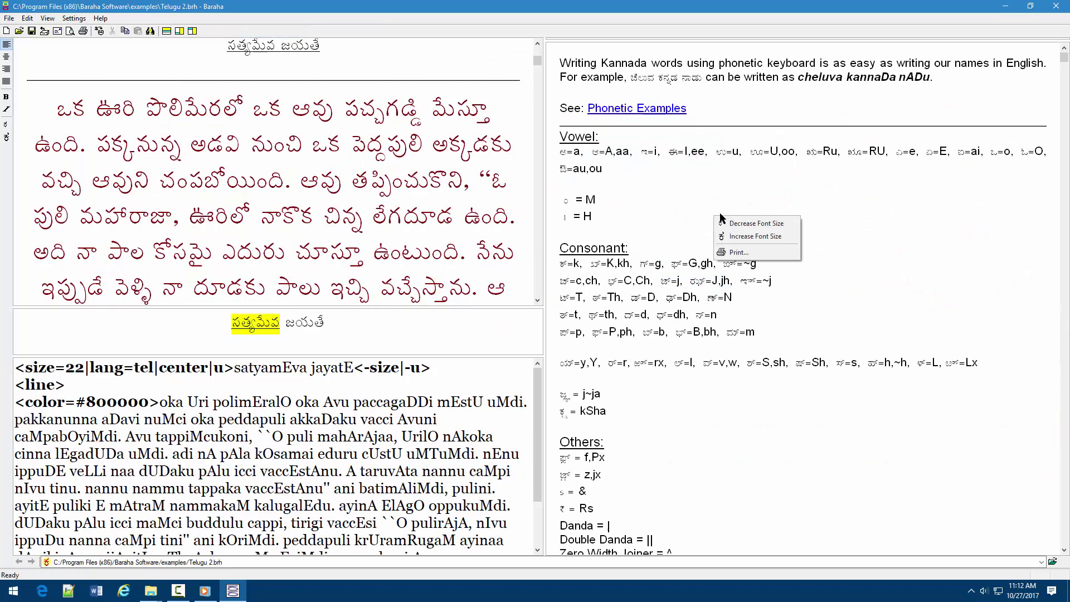
pyautogui.click(736, 236)
pyautogui.rightClick(742, 232)
pyautogui.click(764, 254)
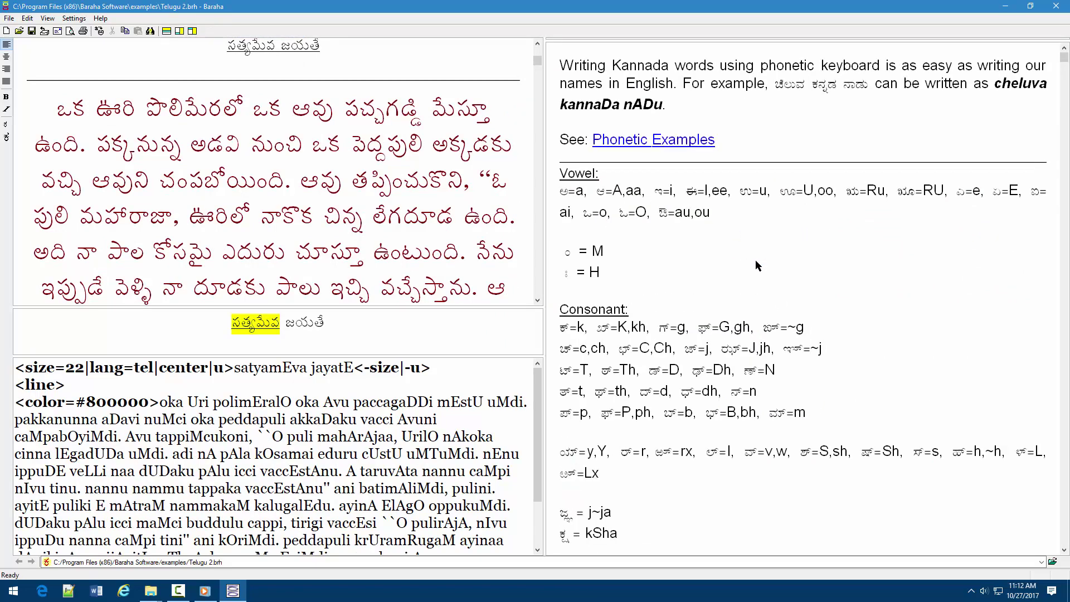
pyautogui.scroll(-2, 755, 262)
pyautogui.scroll(-3, 753, 268)
pyautogui.scroll(-3, 753, 269)
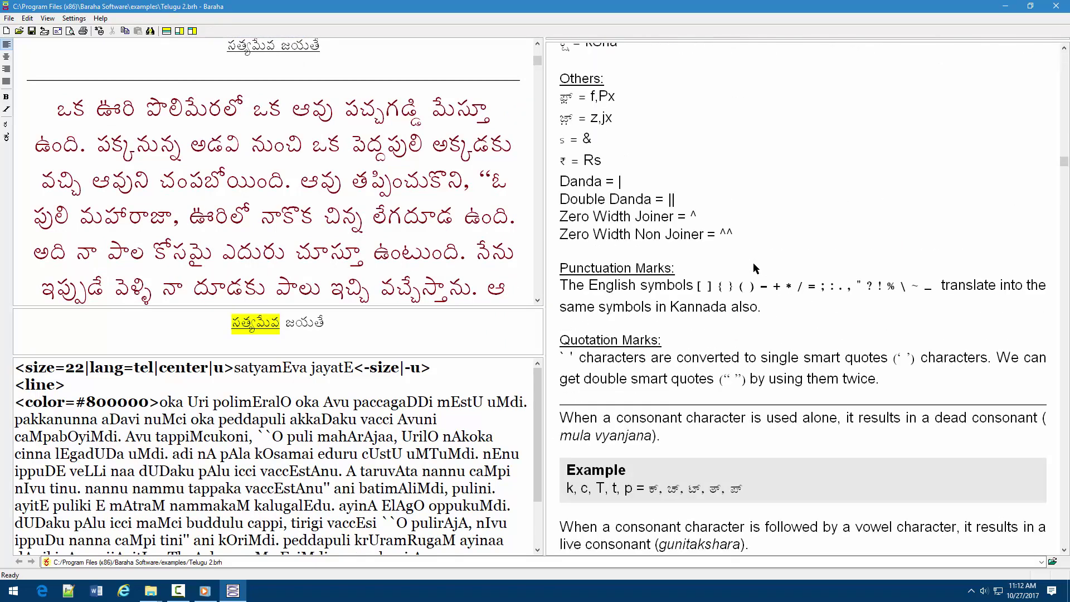
pyautogui.scroll(-4, 754, 268)
pyautogui.scroll(-4, 754, 268)
pyautogui.scroll(-3, 753, 268)
pyautogui.scroll(-4, 753, 268)
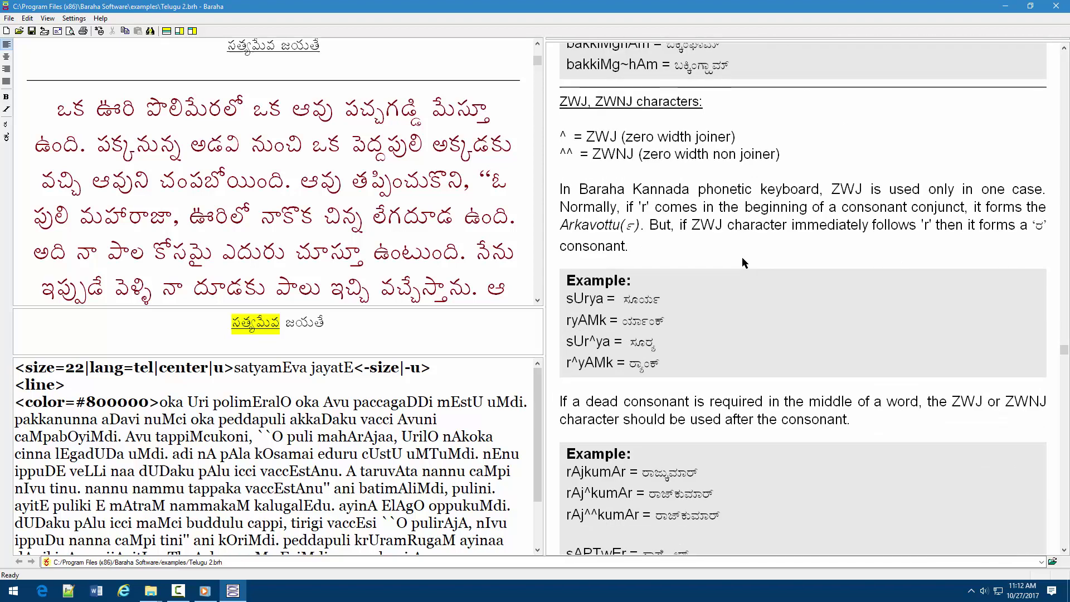
# Switch the help pane to Kannada Phonetic Examples, scrolled to the top.
pyautogui.click(100, 18)
pyautogui.moveTo(134, 32)
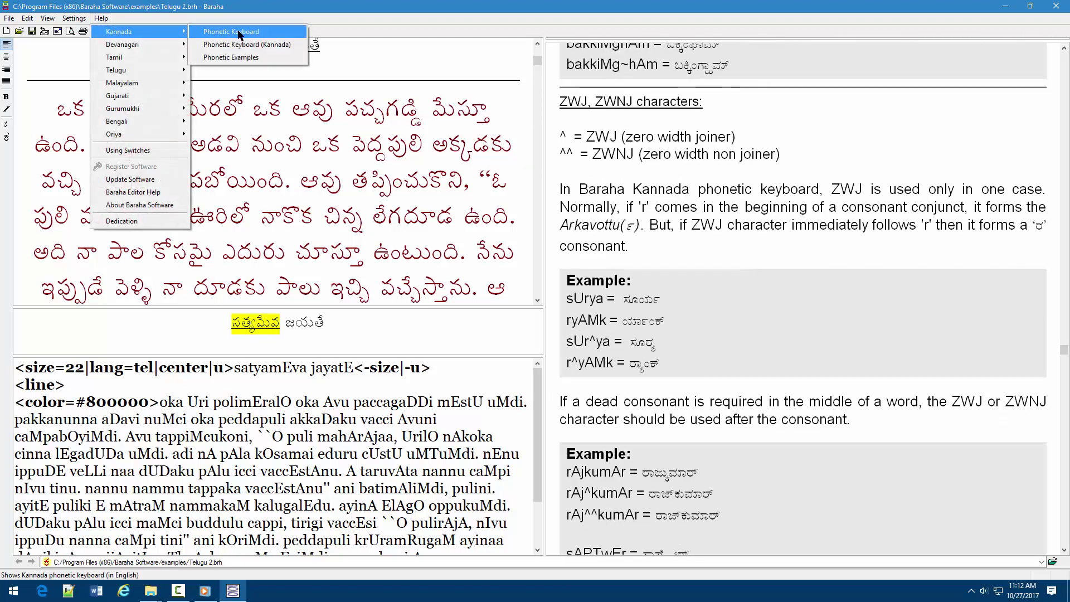
pyautogui.click(262, 58)
pyautogui.scroll(5, 836, 221)
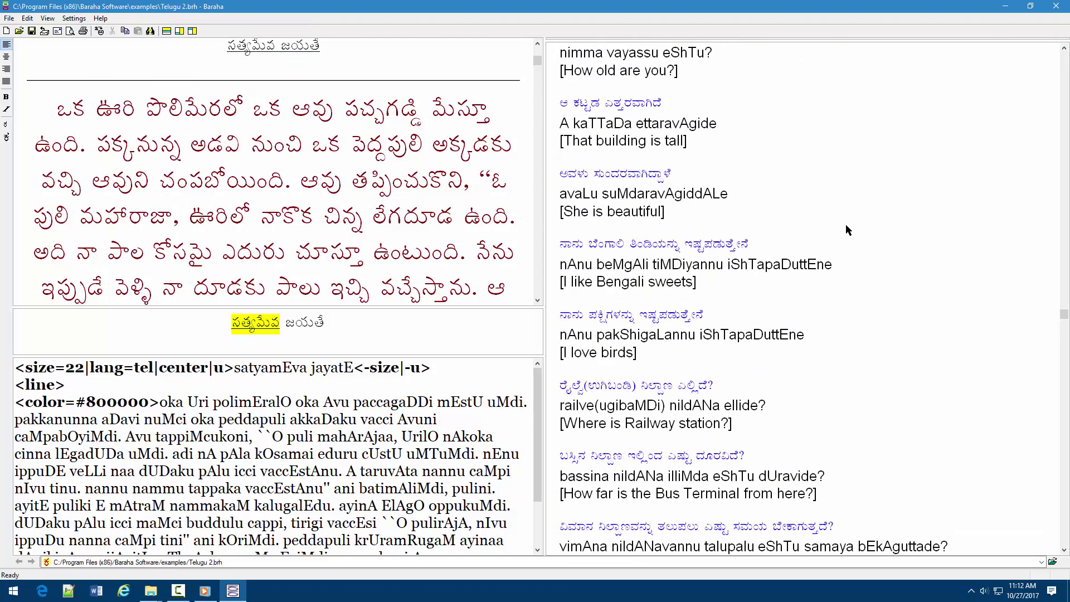
pyautogui.scroll(5, 845, 224)
pyautogui.scroll(5, 847, 224)
pyautogui.scroll(5, 848, 223)
pyautogui.scroll(5, 847, 223)
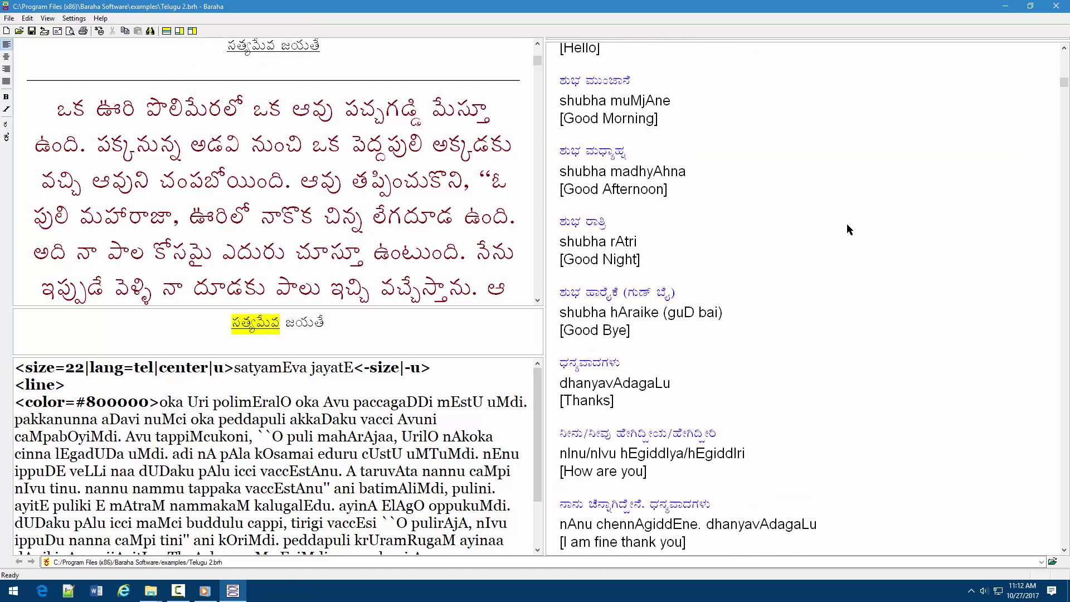
pyautogui.scroll(5, 847, 223)
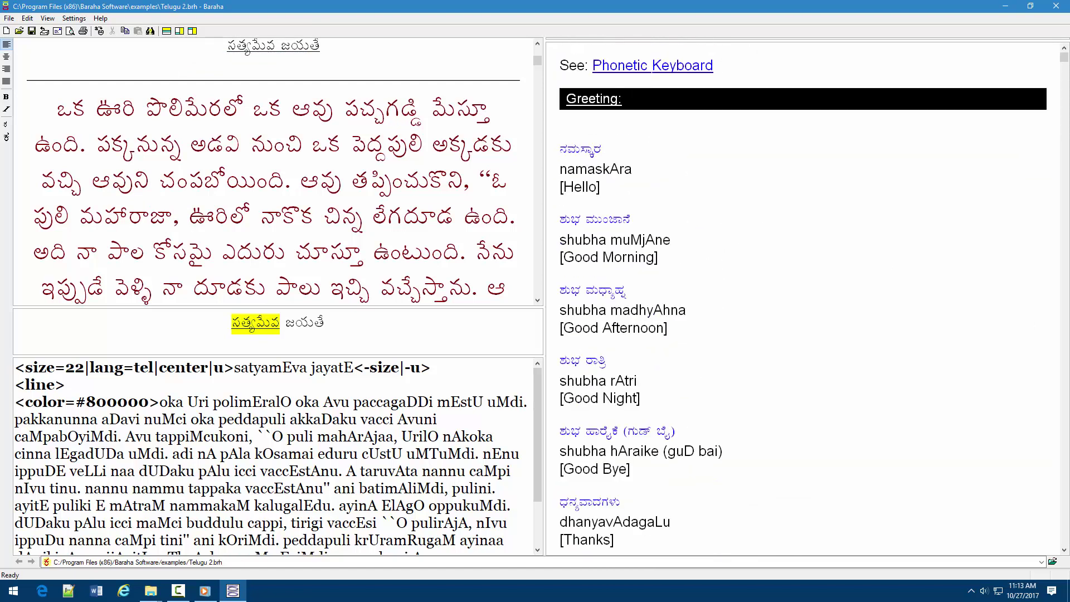
# In a new document, type '<lang=kan> namaskaara <lang=eng> hello world <lang=hin> namaste'.
pyautogui.hotkey('ctrl', 'n')
pyautogui.click(383, 478)
pyautogui.write('<')
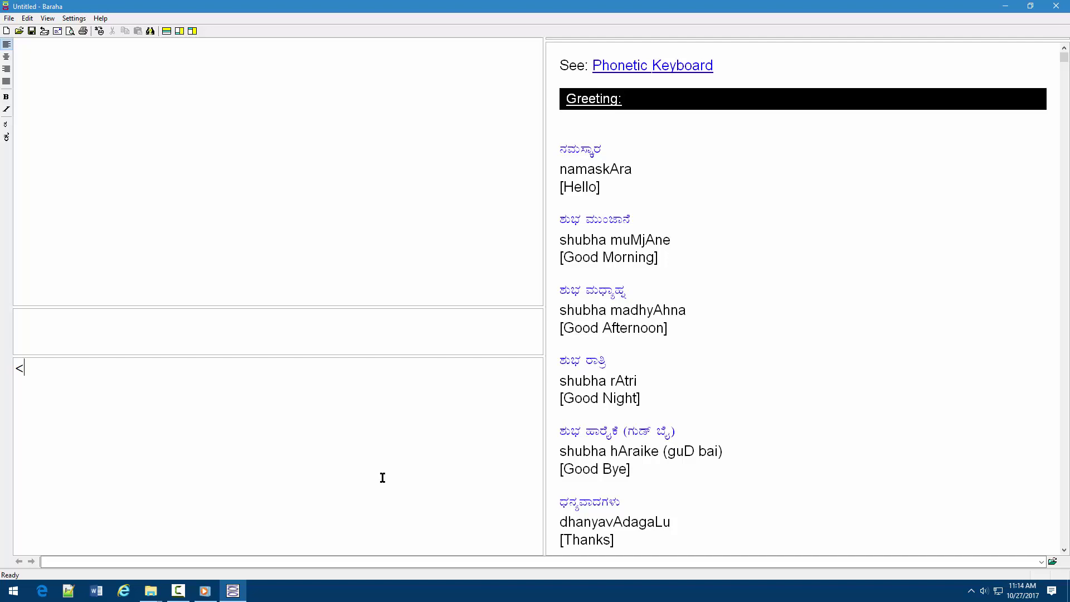
pyautogui.write('lang=kan> ')
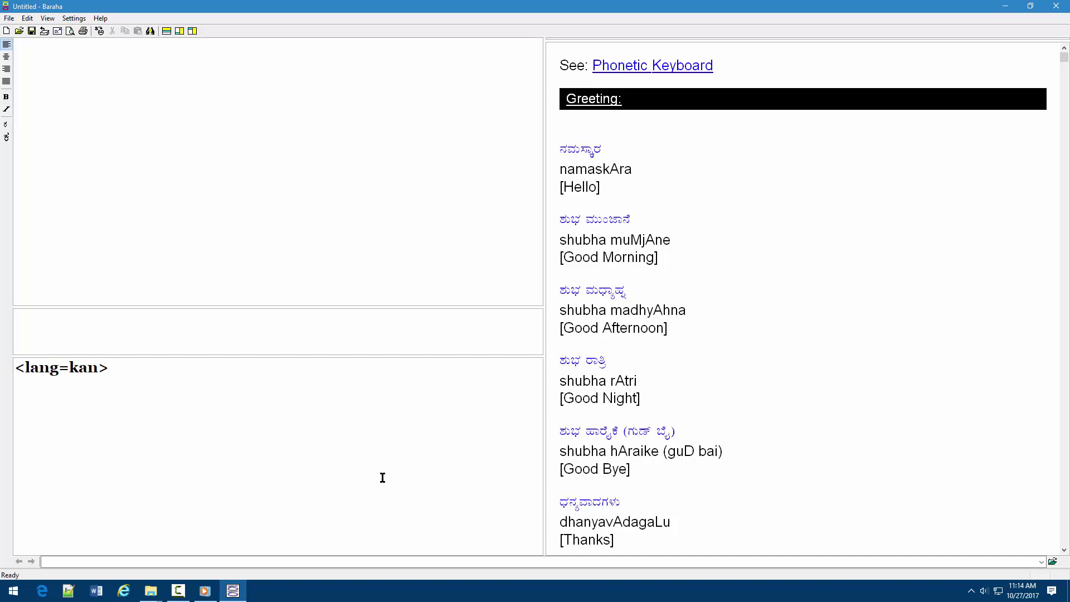
pyautogui.write('namaskaara ')
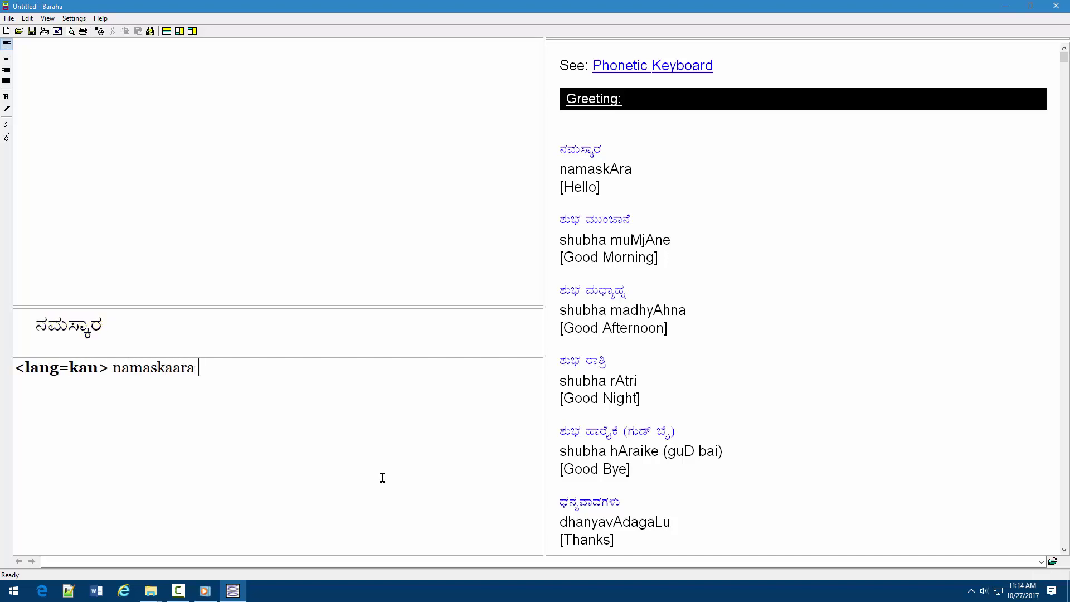
pyautogui.write('<lang=eng> h')
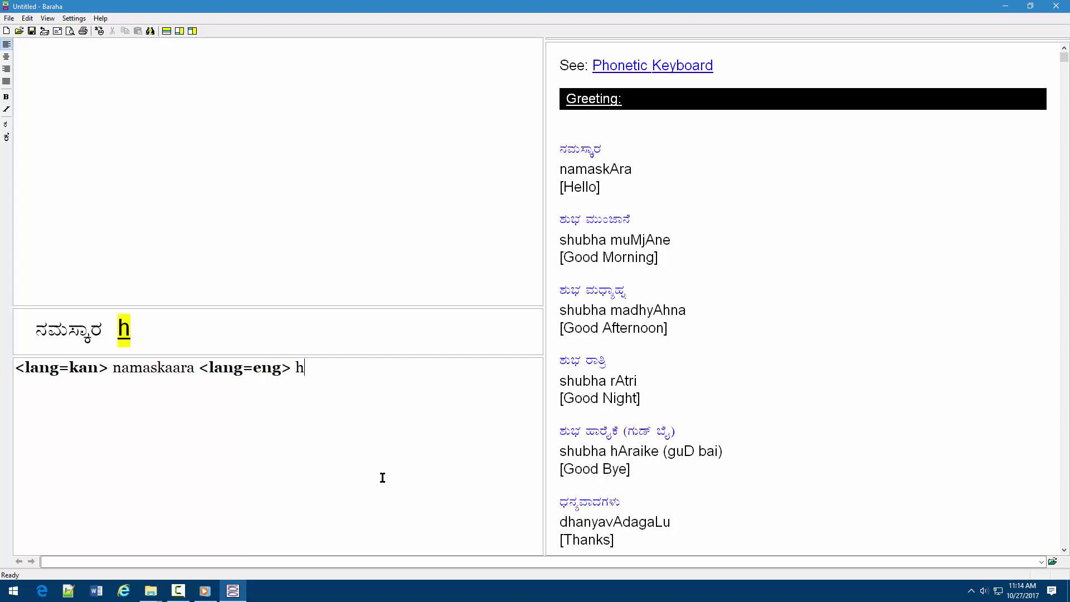
pyautogui.write('ello world <lan')
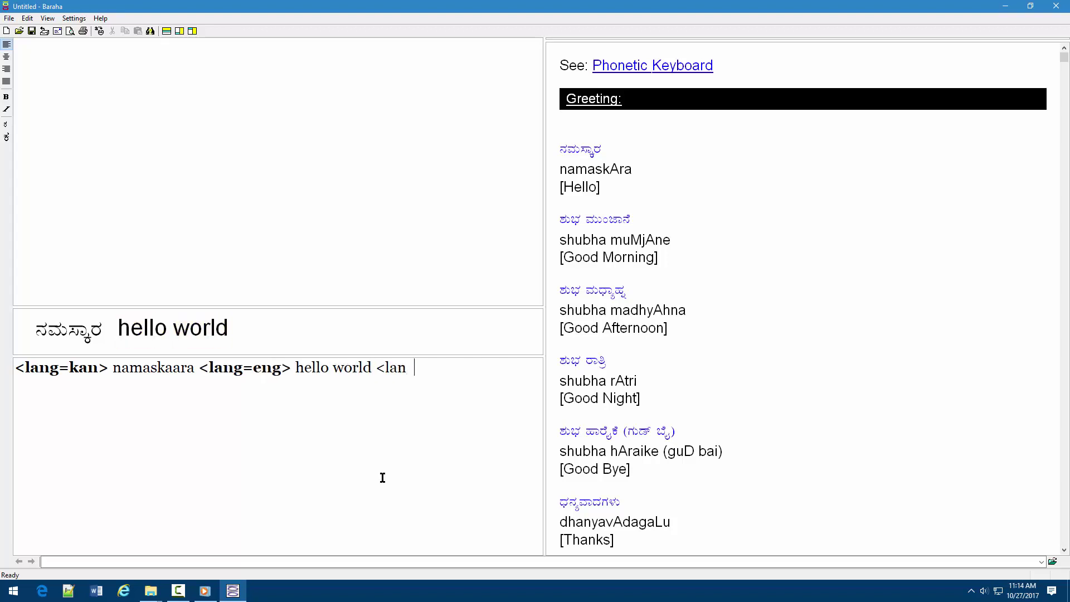
pyautogui.write('g=hin> namaste')
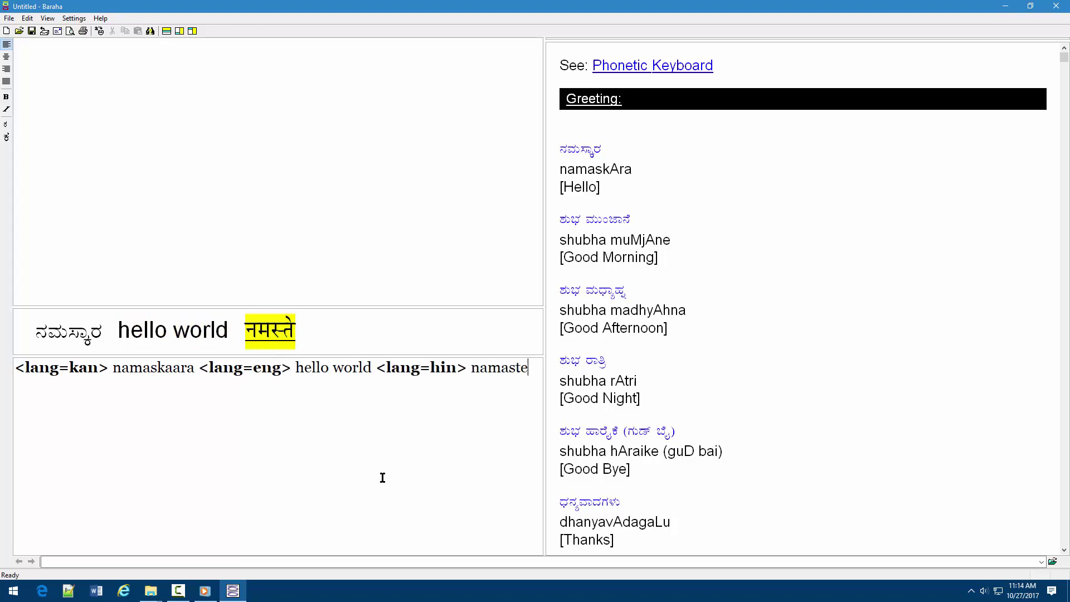
pyautogui.press('Return')
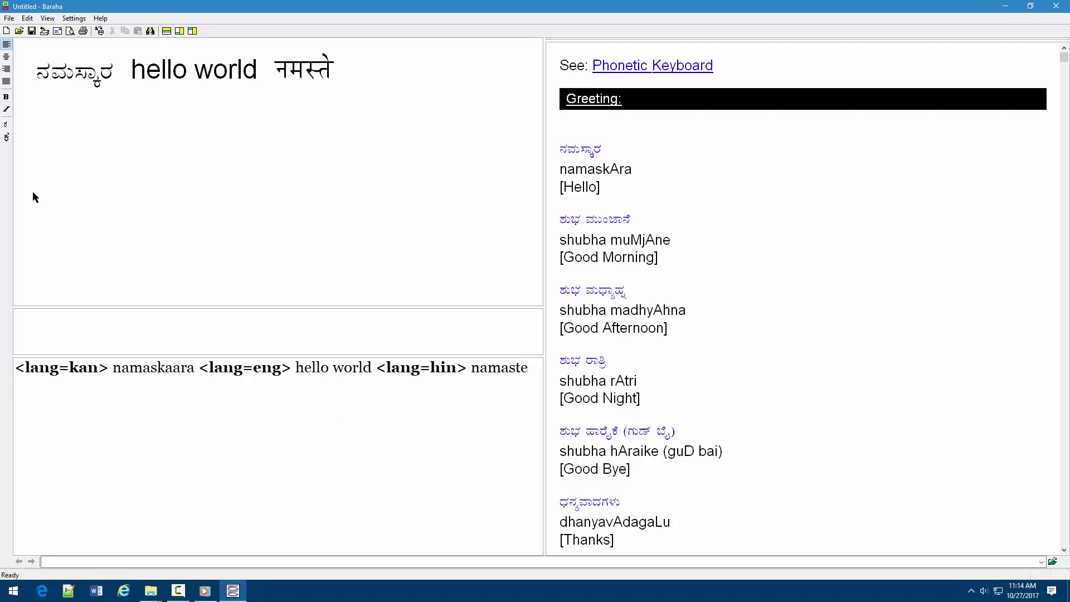
# Render the output and add a line with size-12 saNNa akShar and size-44 doDDa akShara.
pyautogui.click(36, 168)
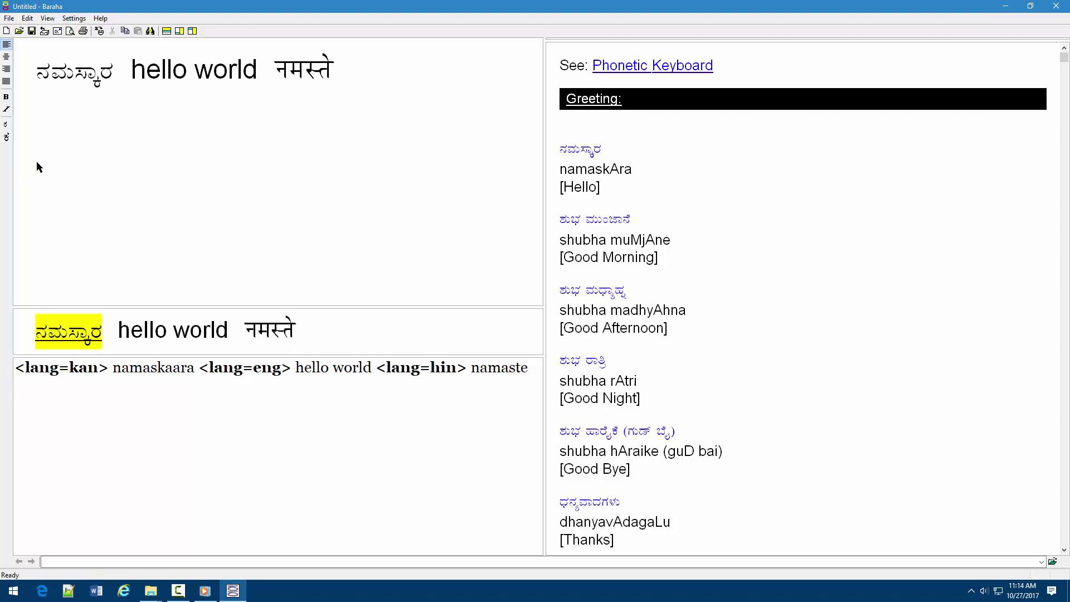
pyautogui.click(109, 440)
pyautogui.write('<si')
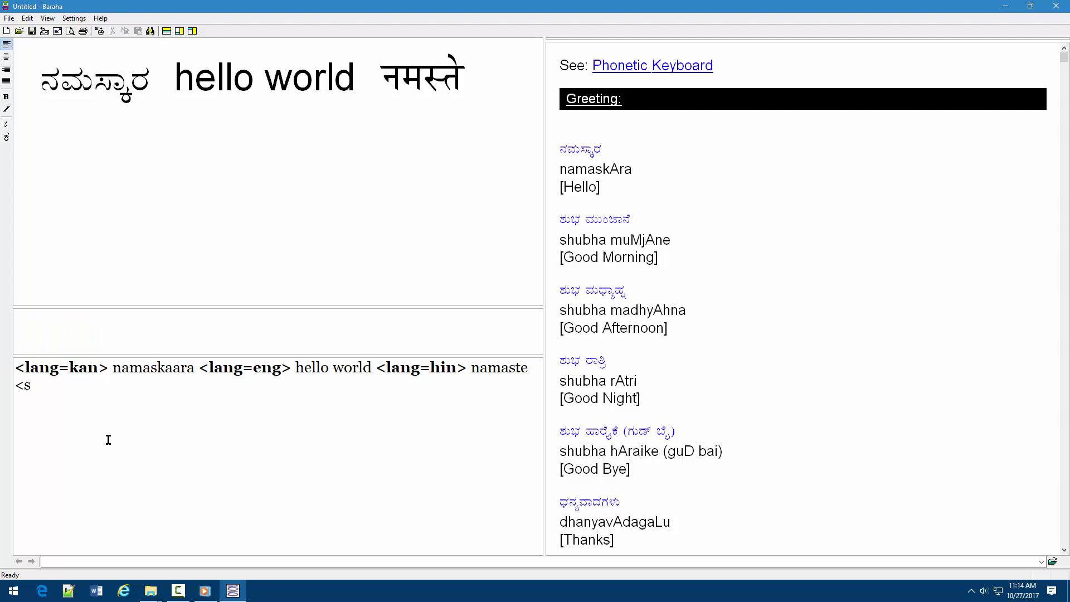
pyautogui.write('ze=12> sa')
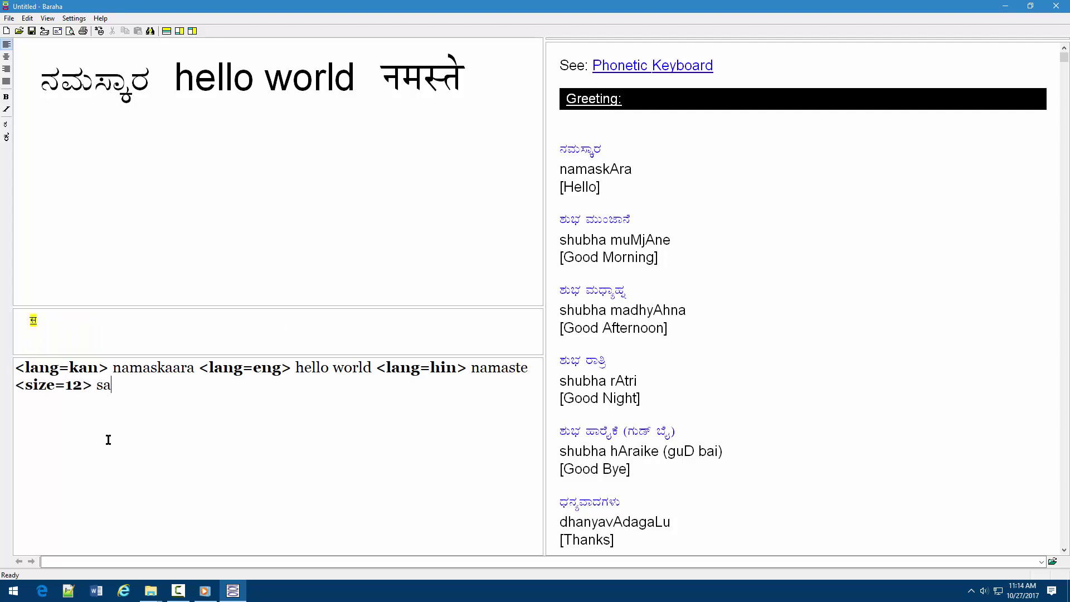
pyautogui.write('NNa akShar')
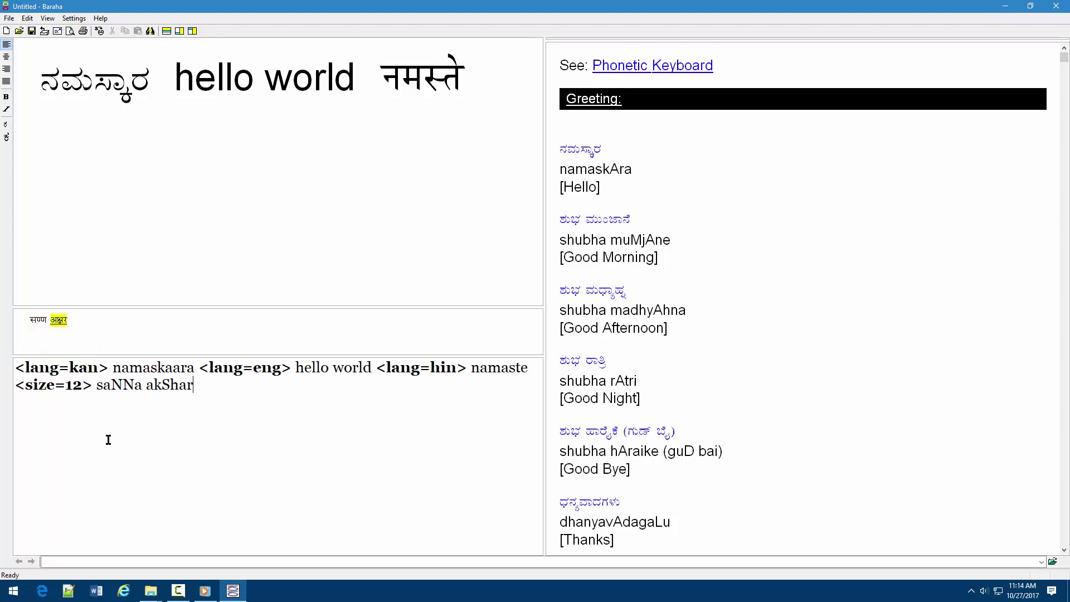
pyautogui.write('<>si')
pyautogui.write('ze=44>')
pyautogui.write(' doDDa akSh')
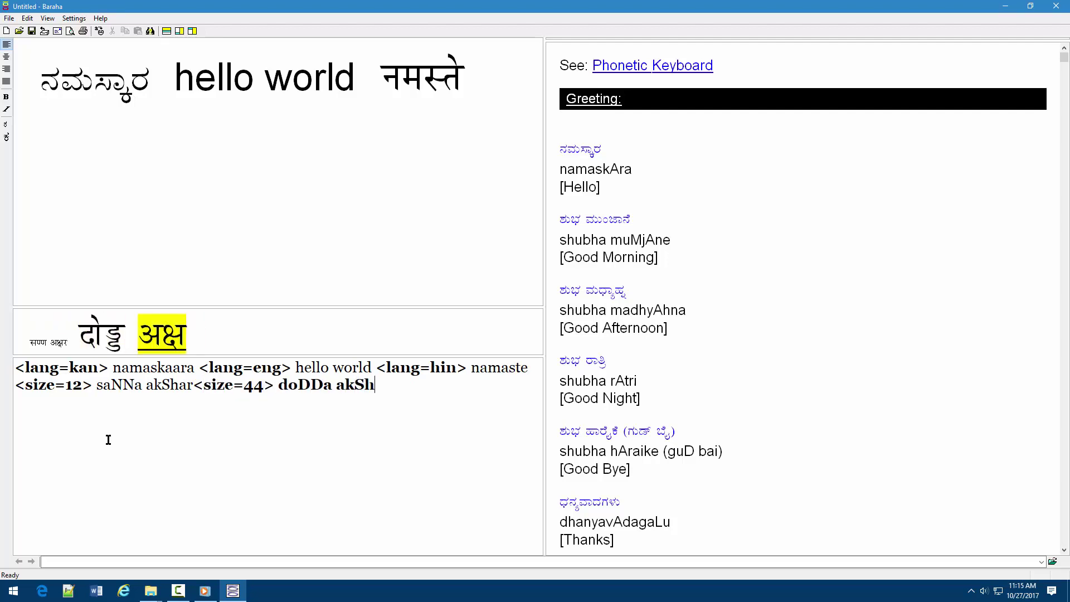
pyautogui.write('ara')
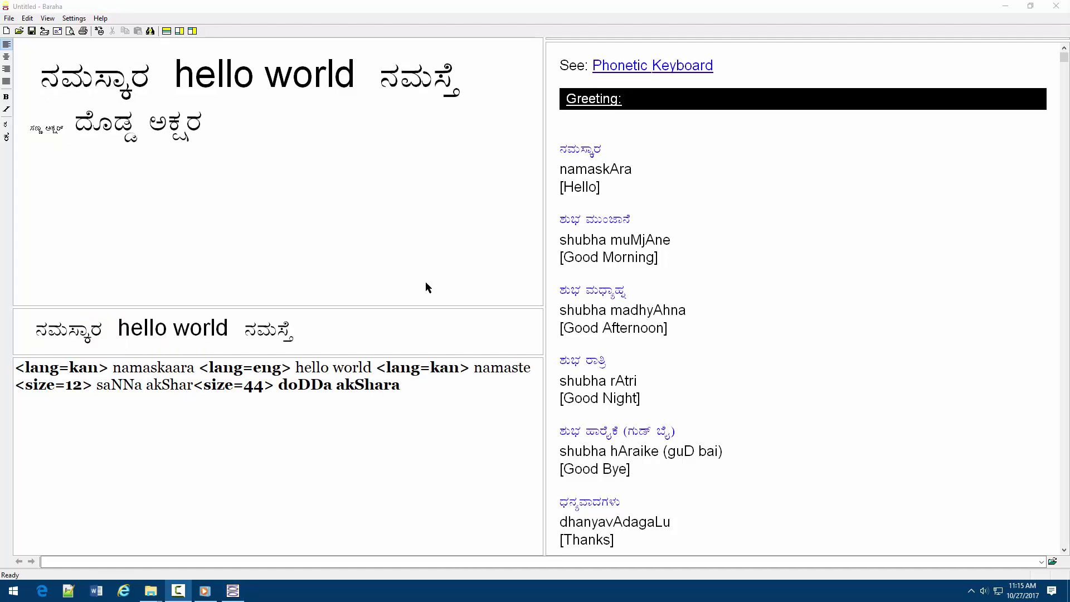
# Show the Using Switches help topic and scroll down to its Tags list.
pyautogui.click(102, 19)
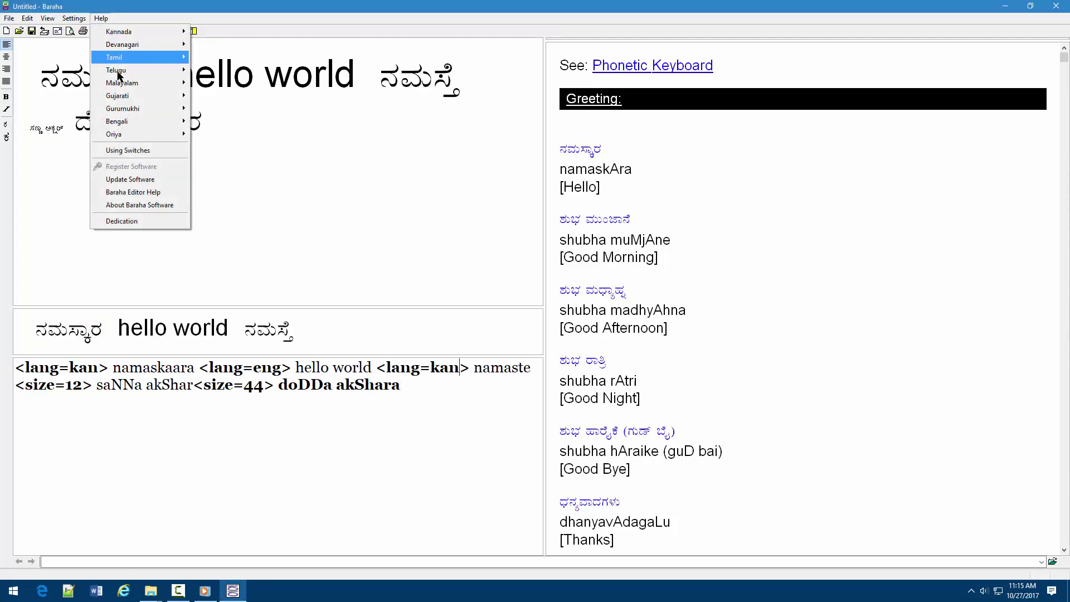
pyautogui.click(132, 150)
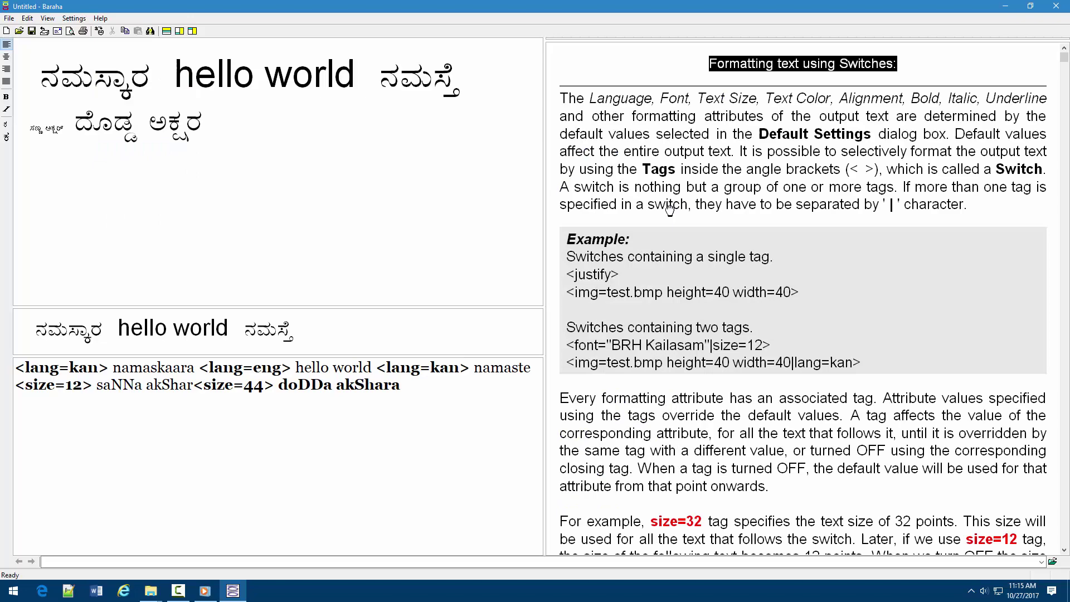
pyautogui.scroll(-1, 669, 210)
pyautogui.scroll(-3, 672, 213)
pyautogui.scroll(-2, 675, 216)
pyautogui.scroll(-2, 676, 216)
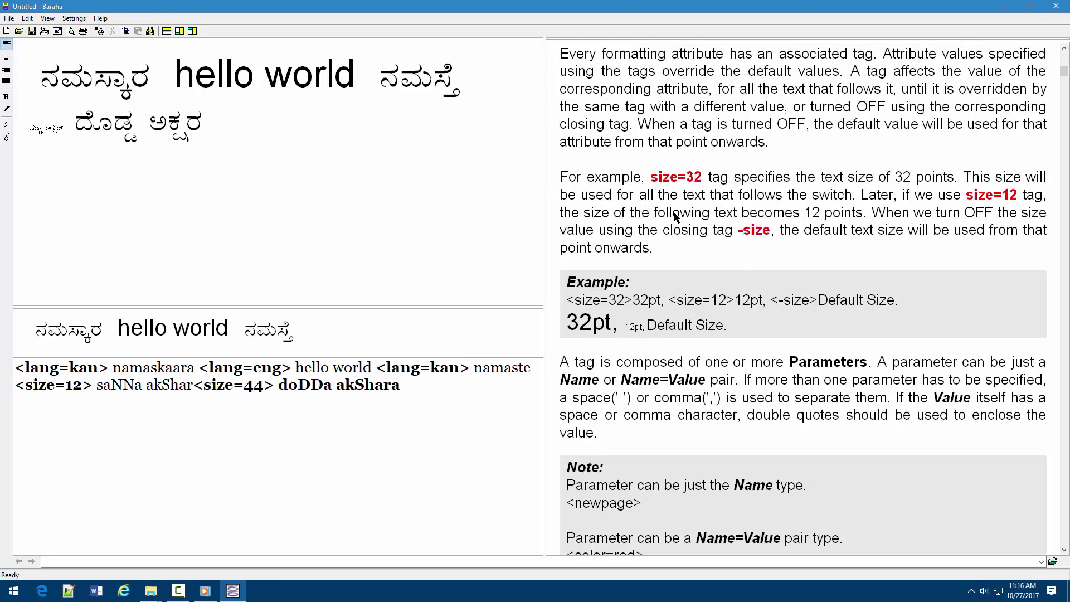
pyautogui.scroll(-2, 676, 217)
pyautogui.scroll(-5, 675, 216)
pyautogui.scroll(-5, 675, 217)
pyautogui.scroll(-2, 676, 218)
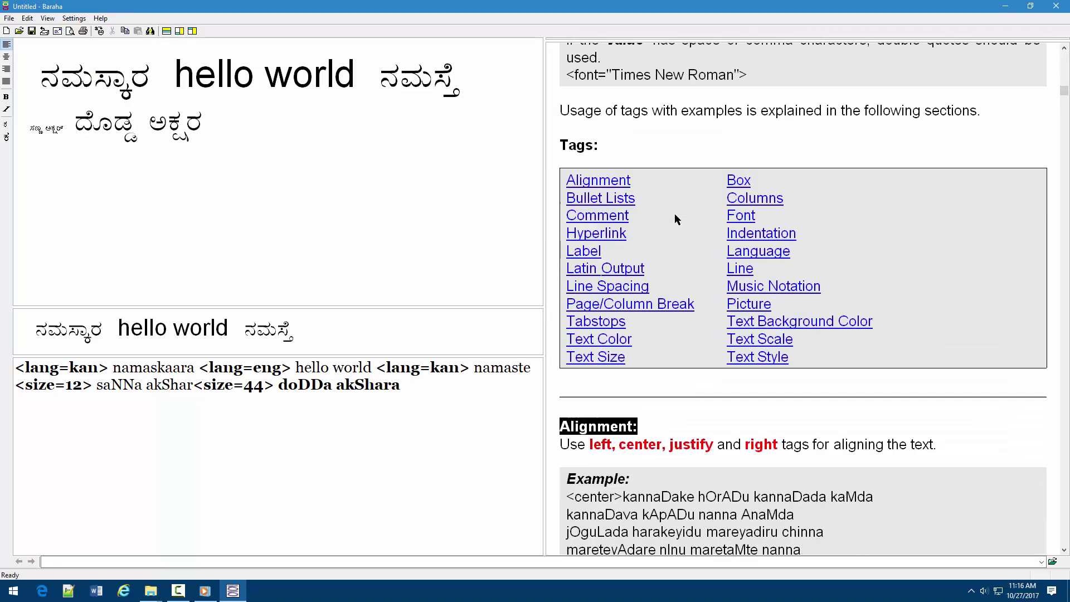
pyautogui.scroll(1, 676, 219)
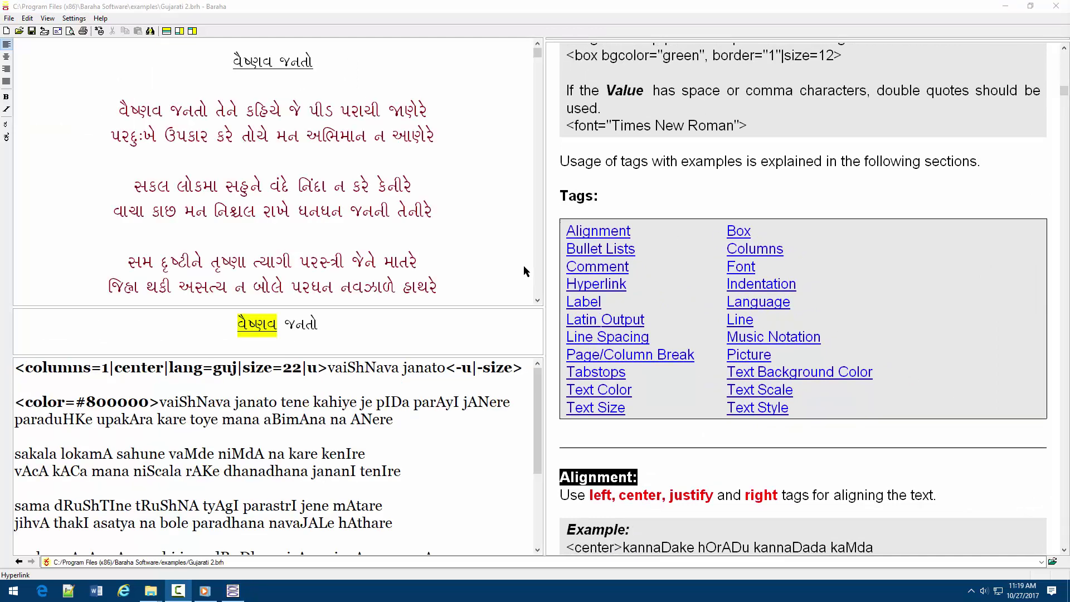
# Copy the Gujarati 2 poem to the clipboard as UNICODE and switch to Microsoft Word.
pyautogui.rightClick(92, 159)
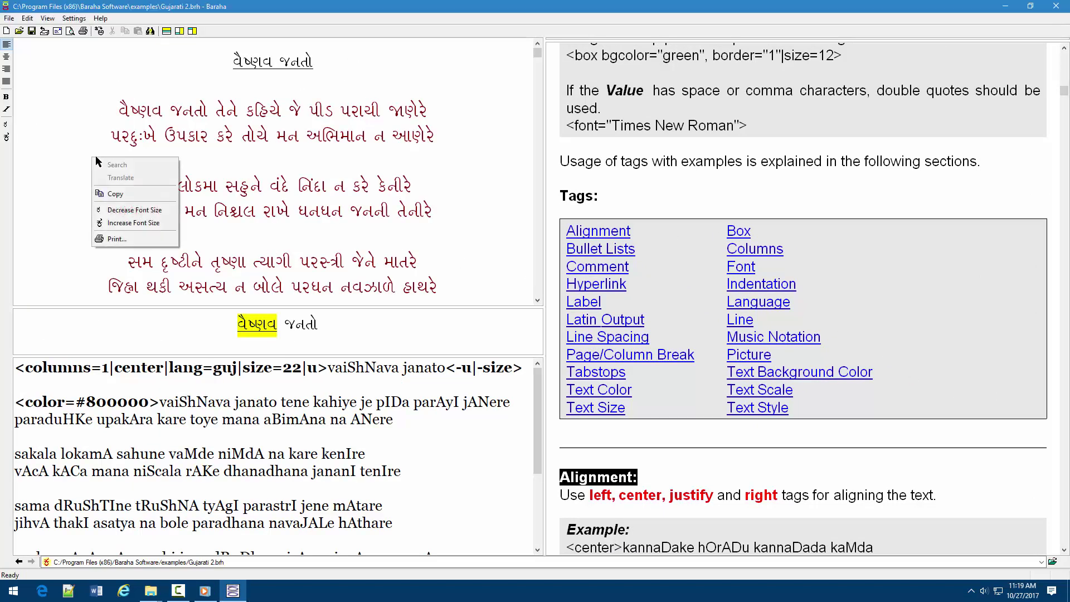
pyautogui.click(132, 194)
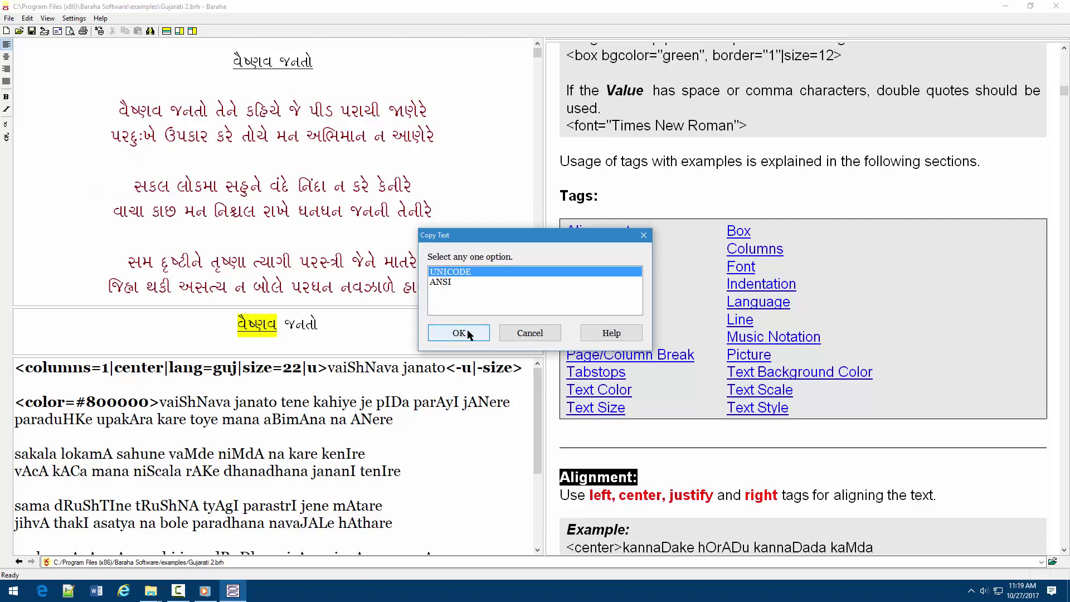
pyautogui.click(467, 334)
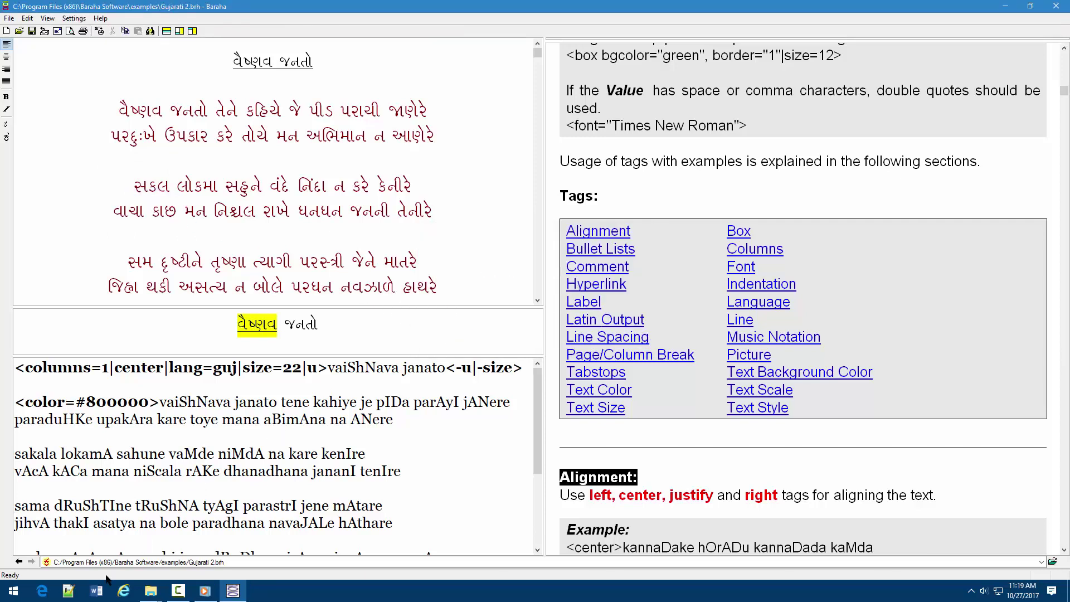
pyautogui.click(97, 593)
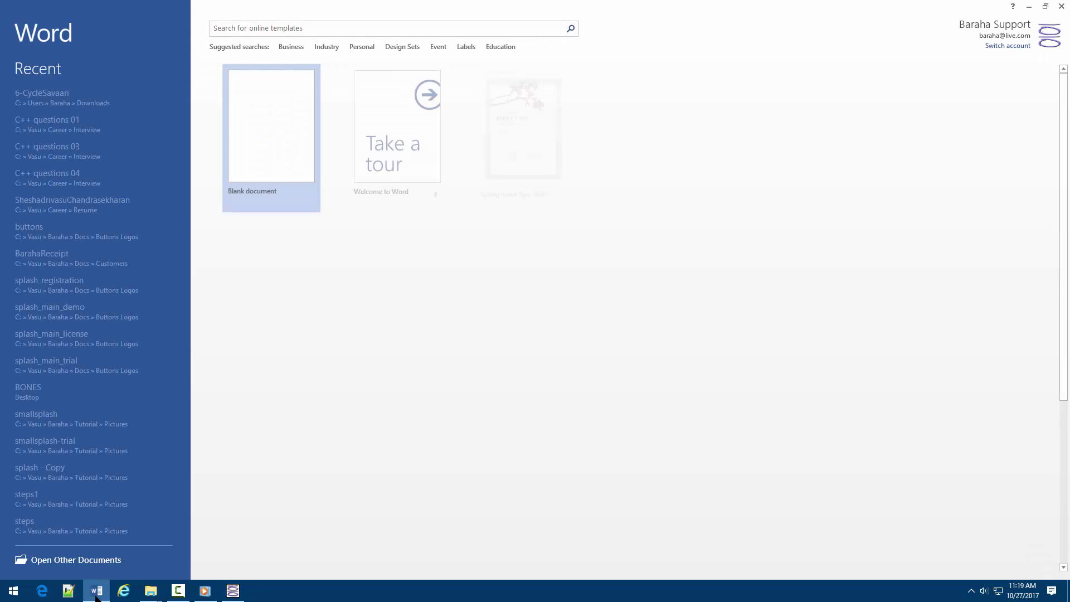
# Paste the Gujarati poem વૈષ્ણવ જનતો into a new blank Word document and return to its top.
pyautogui.click(266, 162)
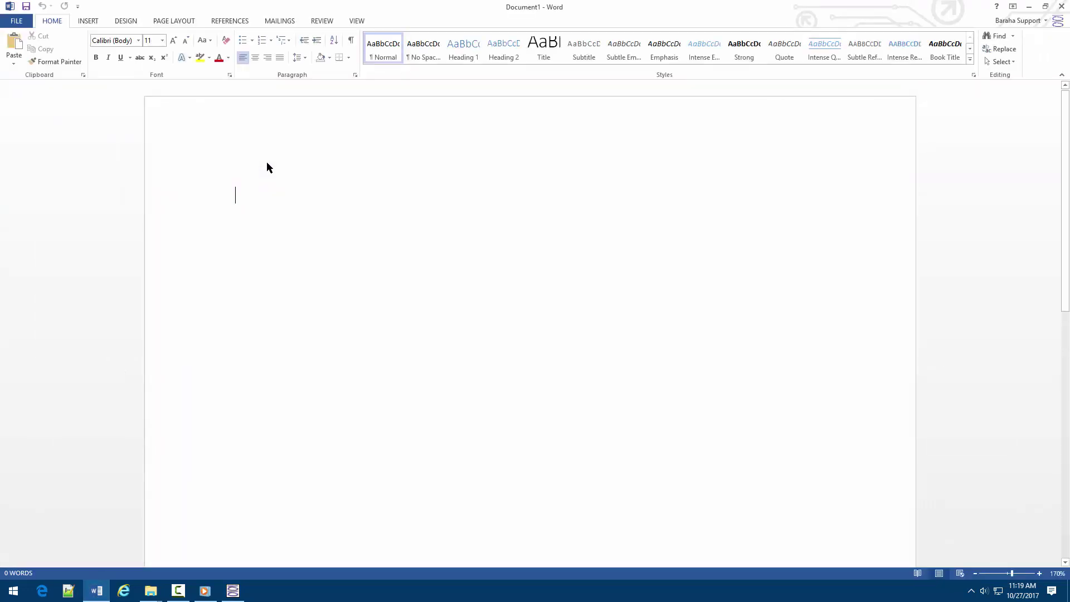
pyautogui.rightClick(246, 192)
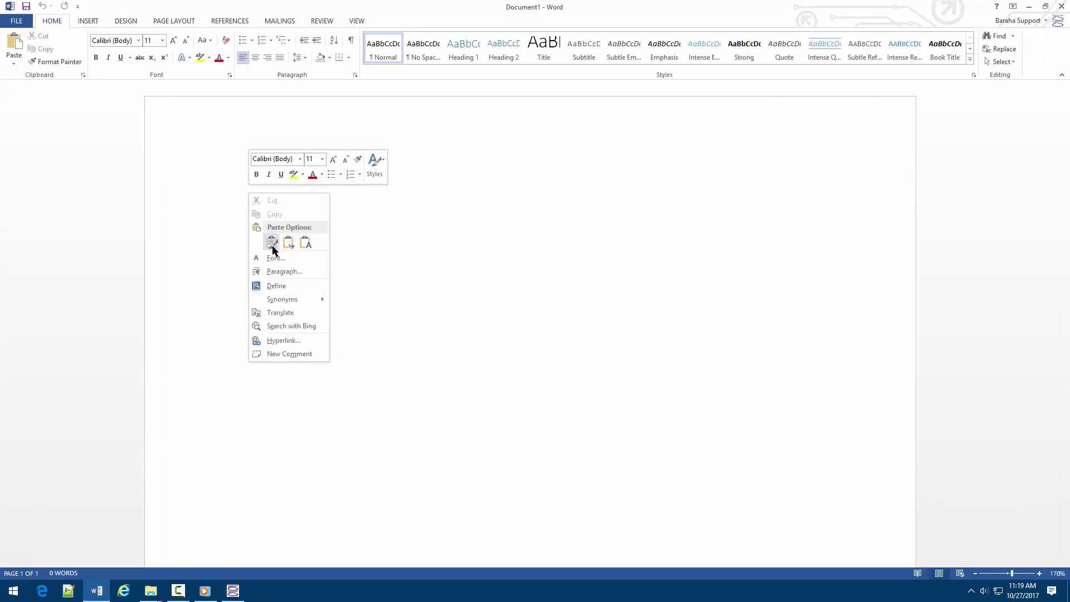
pyautogui.click(272, 243)
pyautogui.scroll(2, 335, 267)
pyautogui.scroll(3, 337, 271)
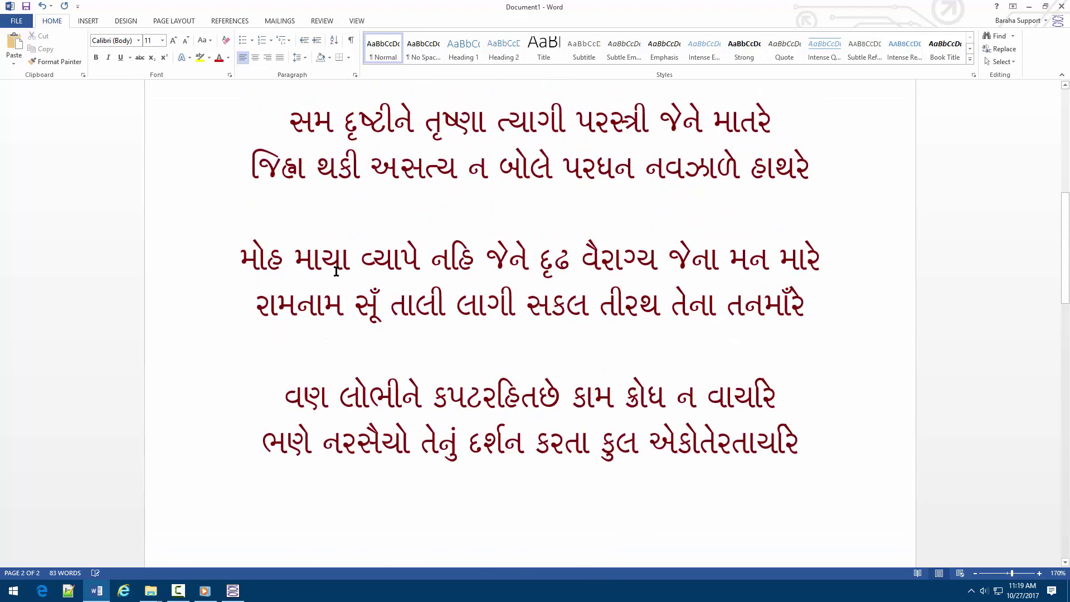
pyautogui.scroll(5, 336, 272)
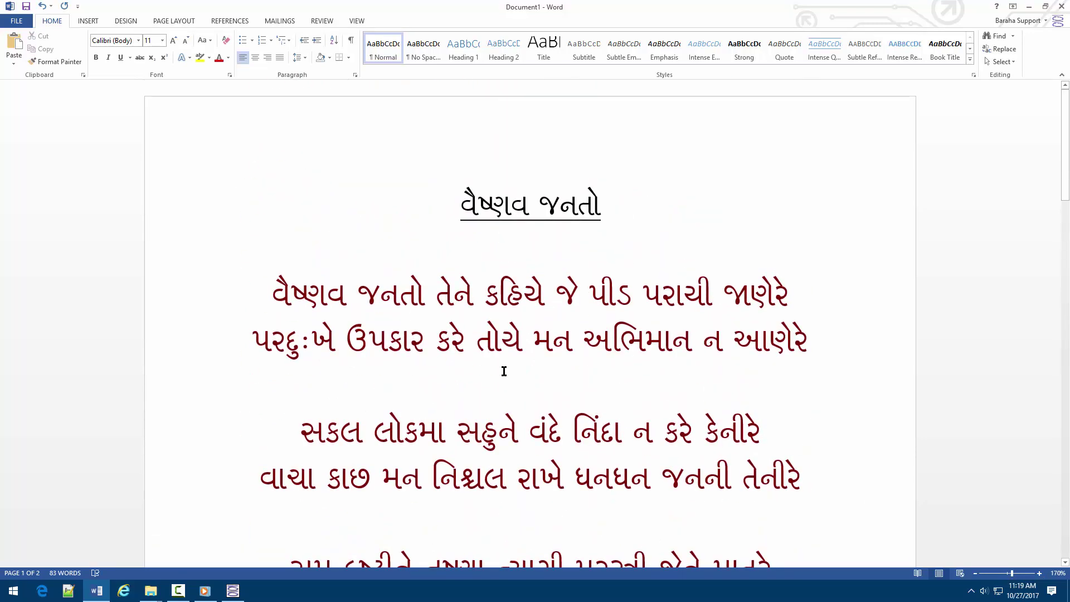
pyautogui.press('F10')
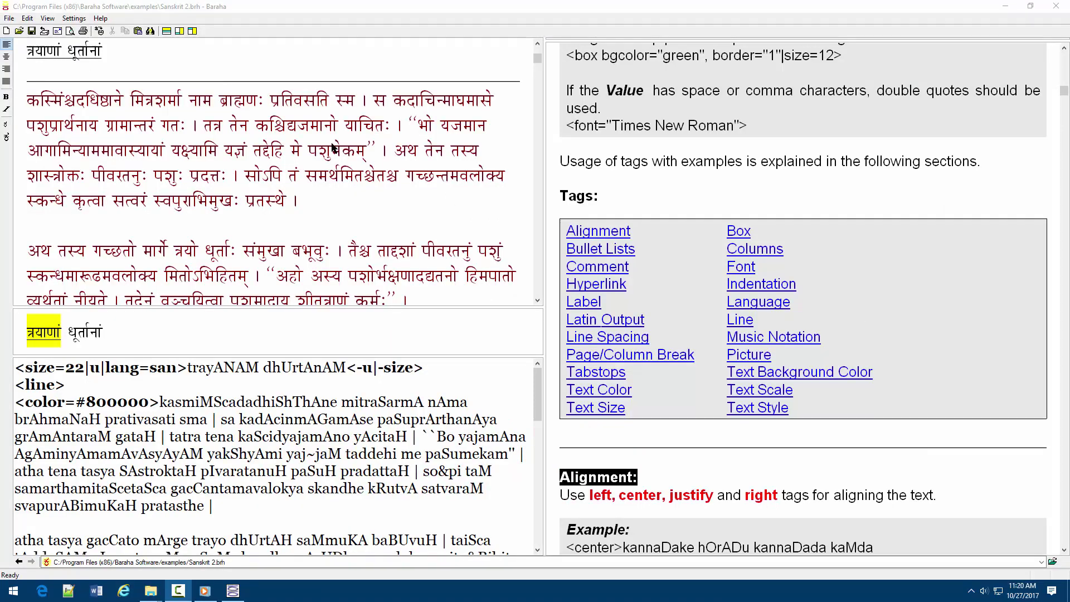
# Export the Sanskrit 2 story as an RTF file named Document, overwriting the copy in aaaa.
pyautogui.click(44, 30)
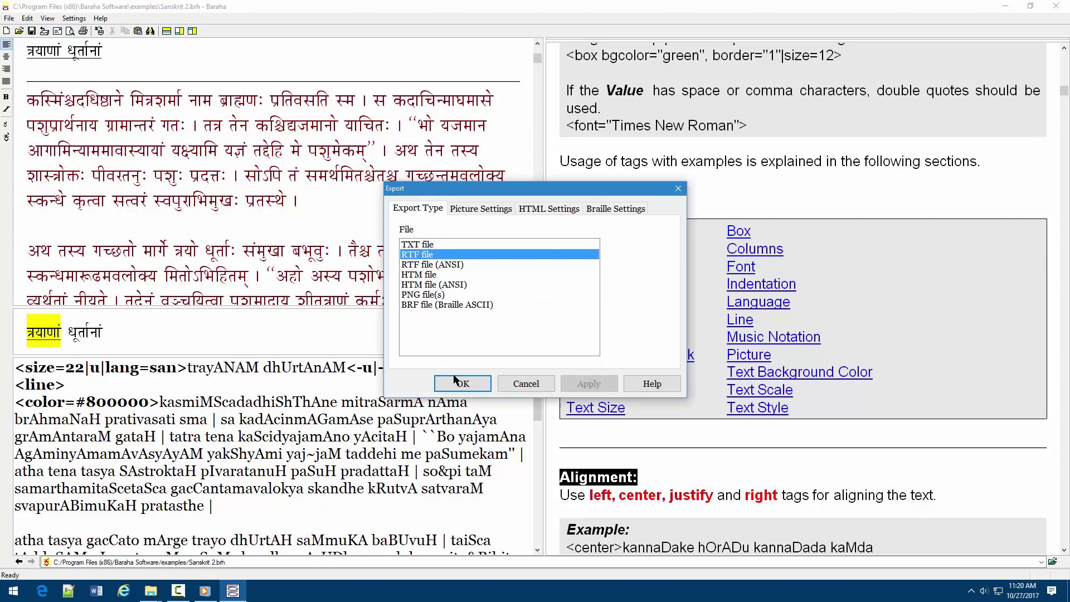
pyautogui.click(461, 385)
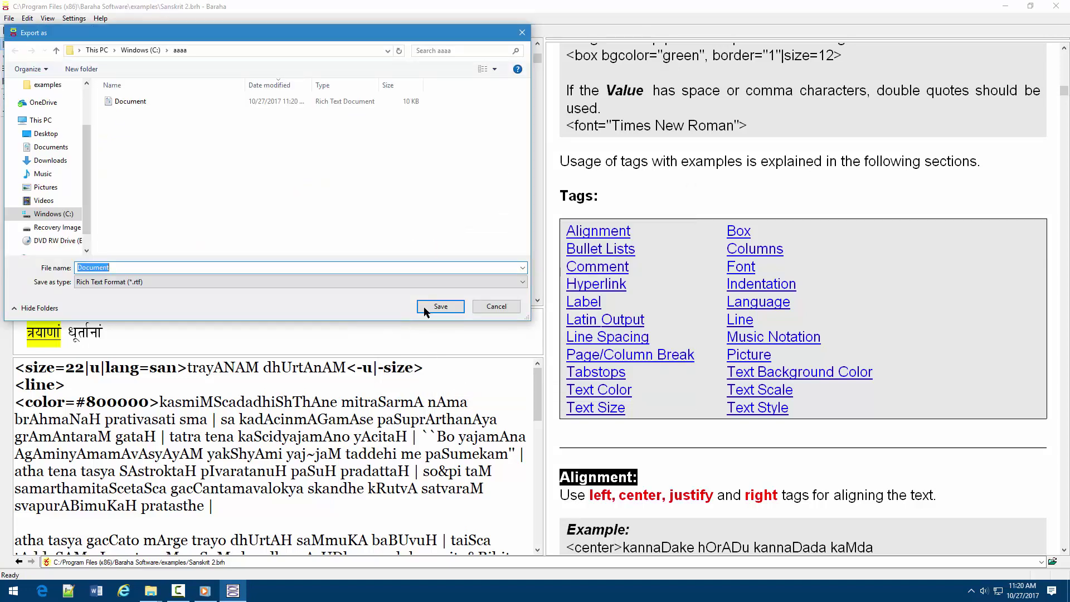
pyautogui.click(440, 306)
pyautogui.click(571, 303)
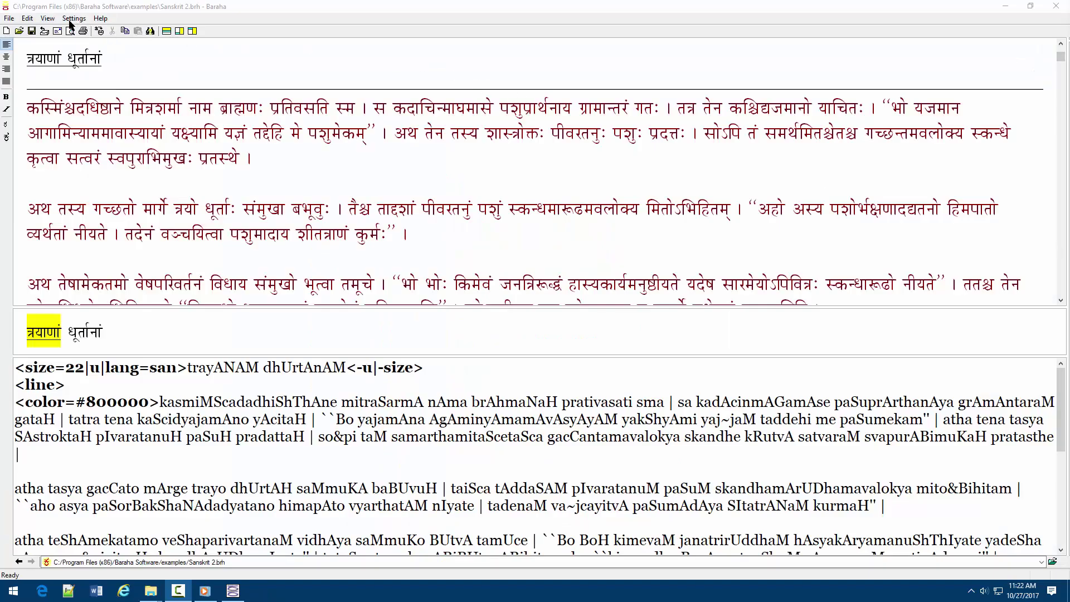
pyautogui.click(49, 18)
pyautogui.moveTo(74, 57)
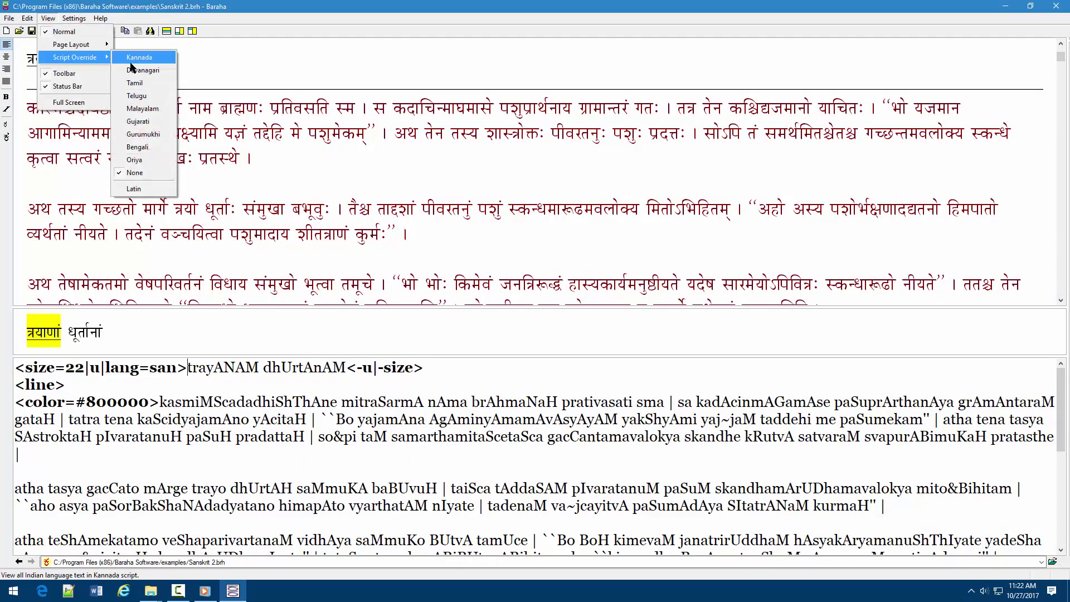
# Apply the Kannada script override and scroll the story down to its closing samApti line.
pyautogui.click(139, 57)
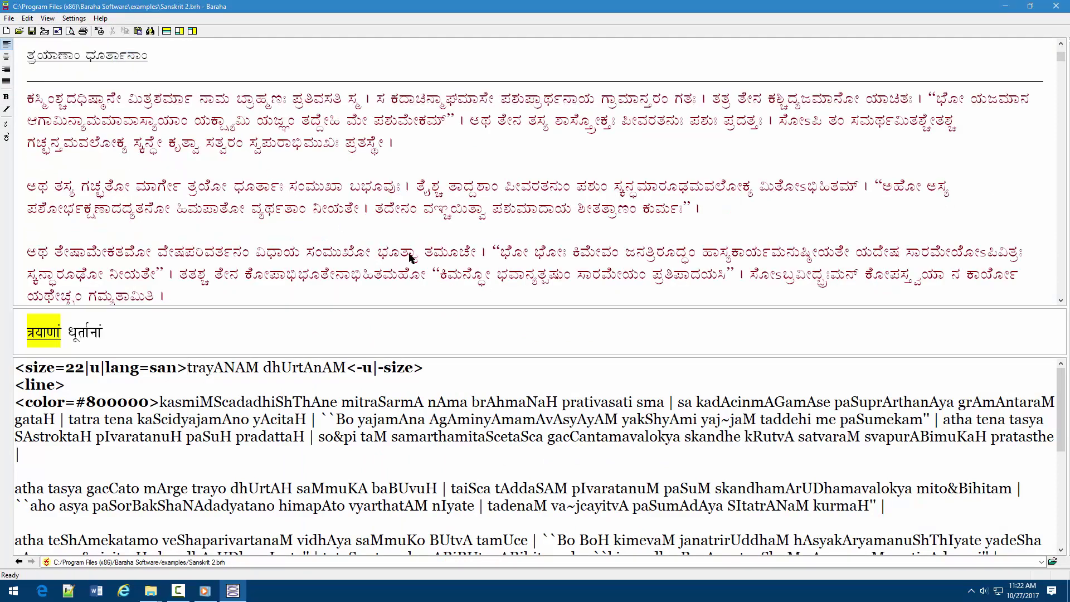
pyautogui.scroll(-5, 390, 234)
pyautogui.scroll(-2, 442, 160)
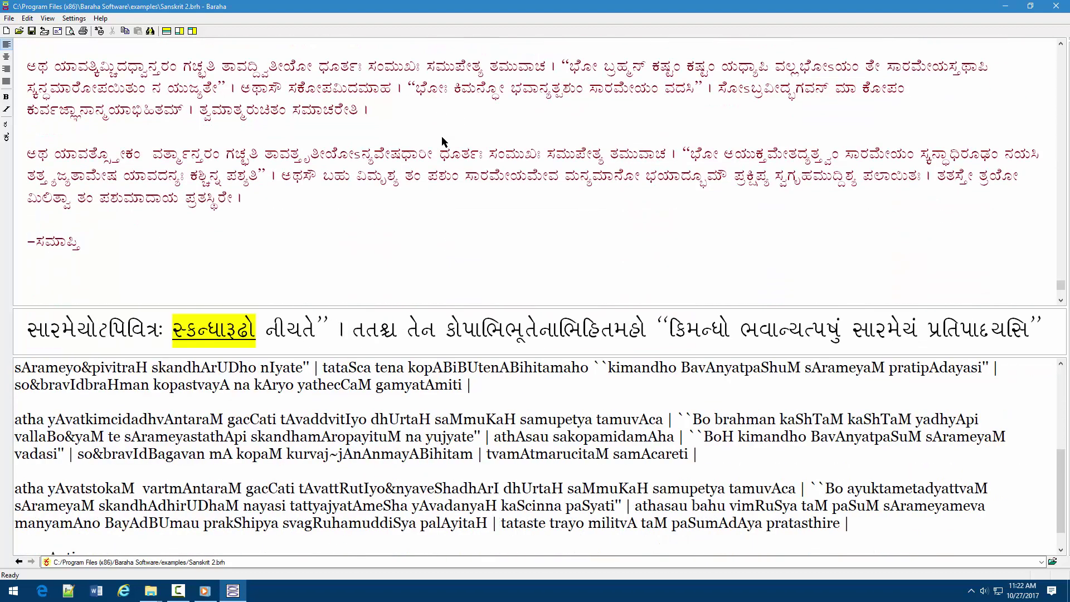
pyautogui.scroll(-1, 444, 159)
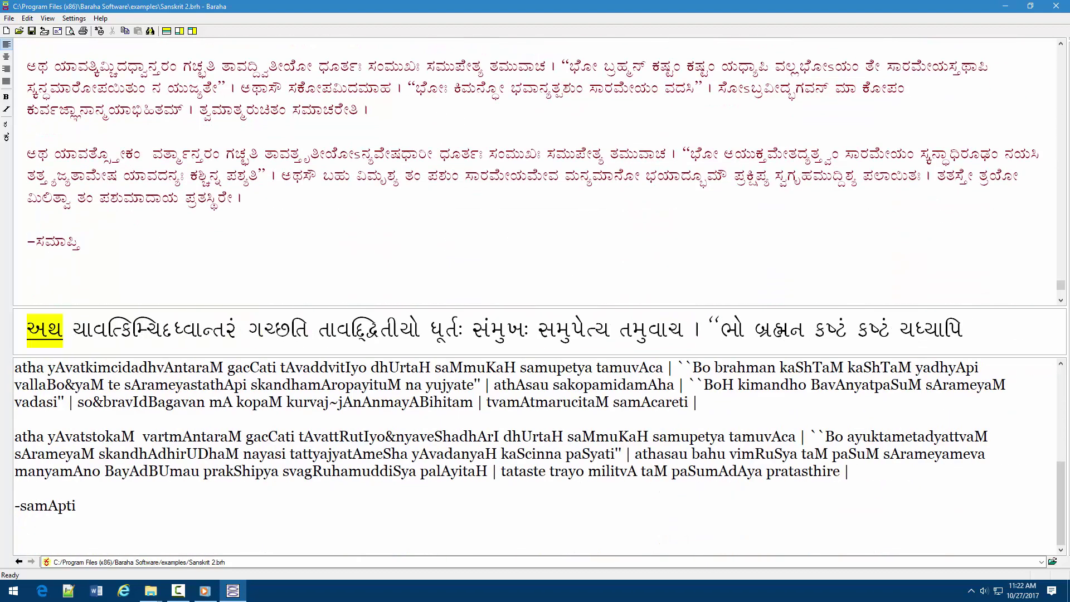
pyautogui.press('F10')
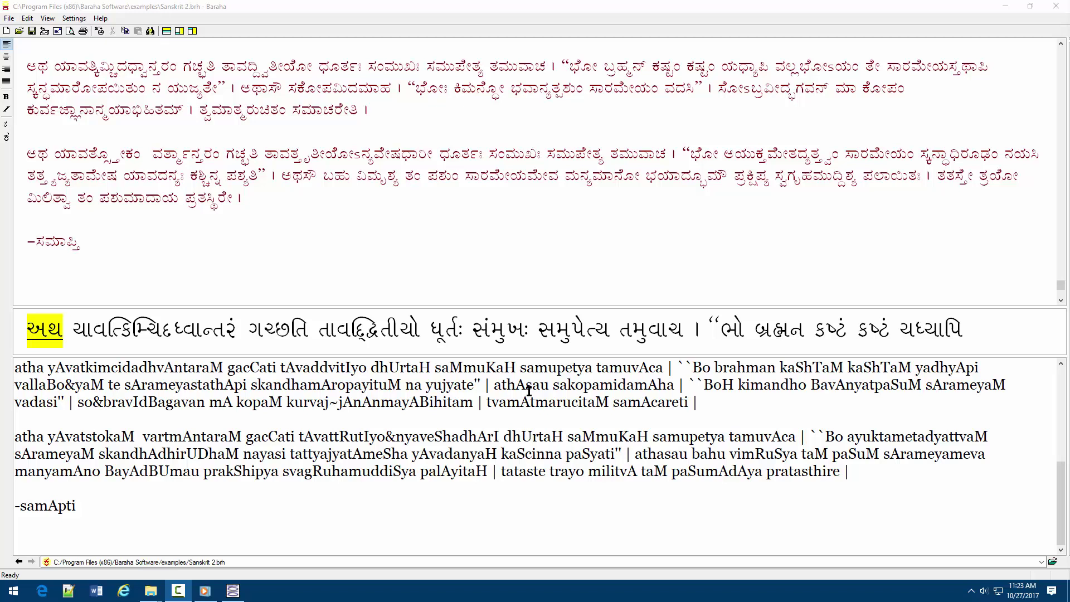
# Create a new document and change its default language from Gujarati to HINDI in Default Settings.
pyautogui.hotkey('ctrl', 'n')
pyautogui.click(75, 19)
pyautogui.click(90, 41)
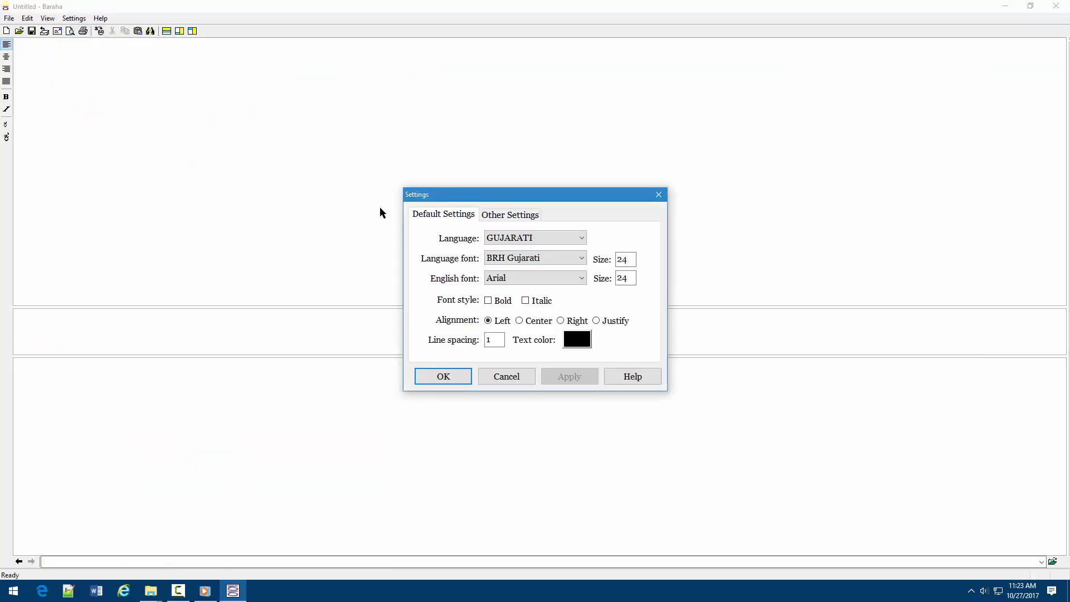
pyautogui.click(502, 238)
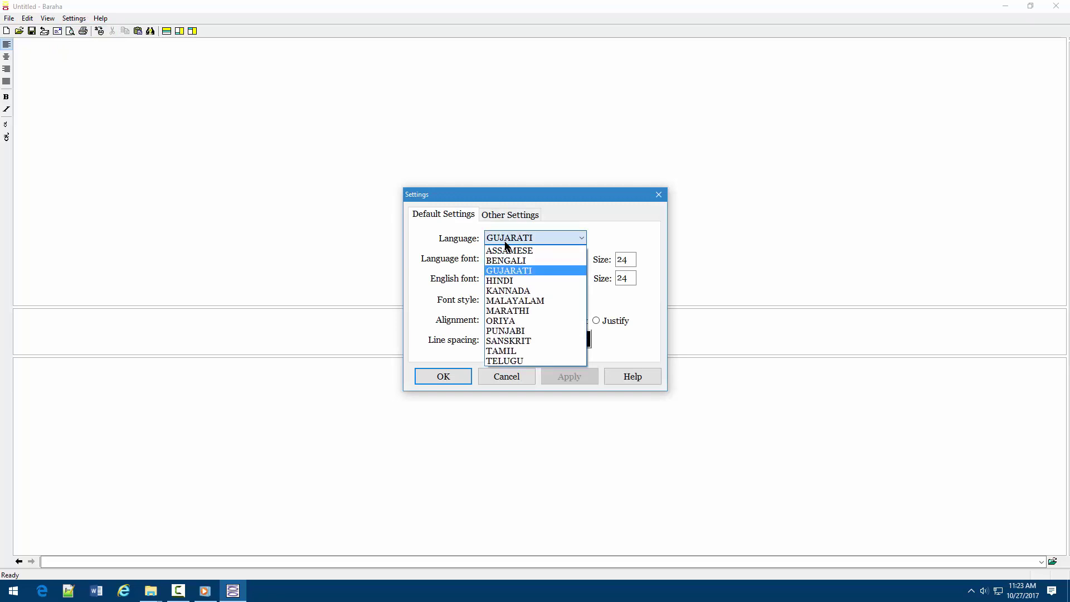
pyautogui.click(509, 279)
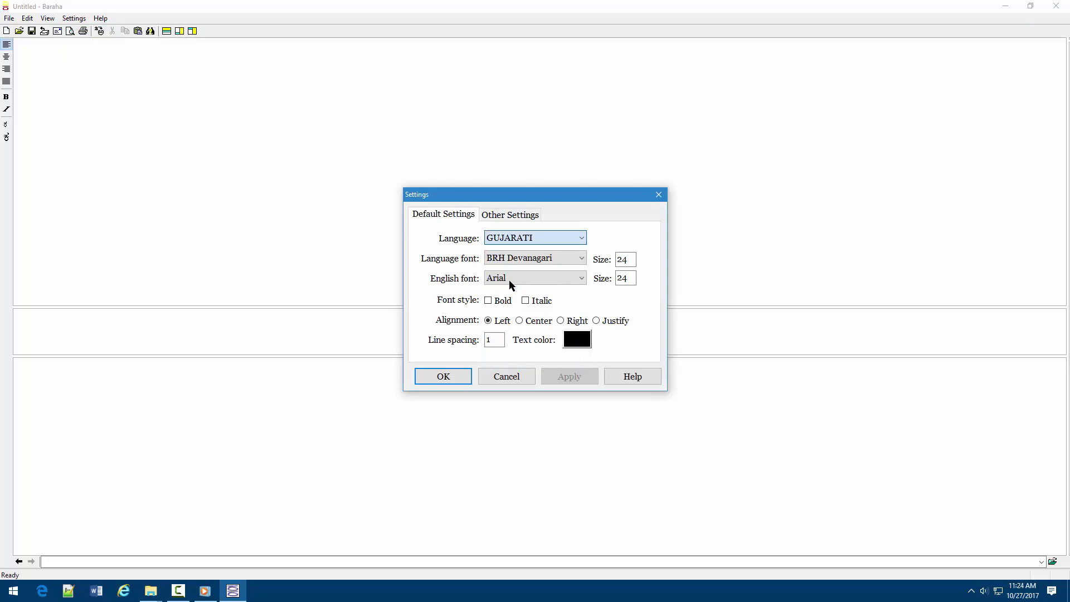
pyautogui.click(458, 381)
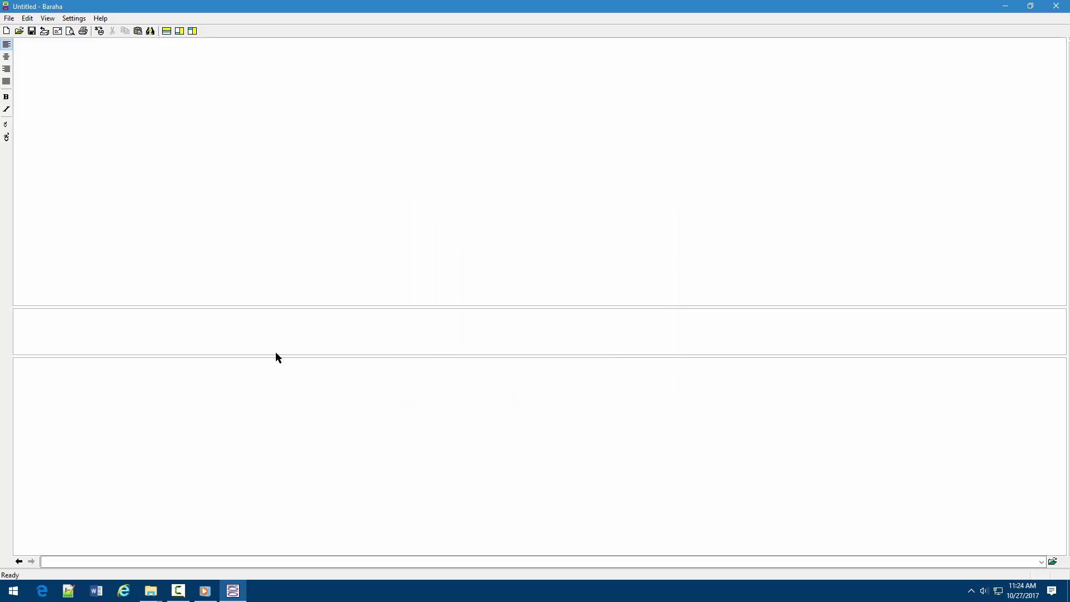
# Type the vowels a A i I u U rendered in Kannada, and enlarge the output four sizes.
pyautogui.click(48, 18)
pyautogui.moveTo(75, 57)
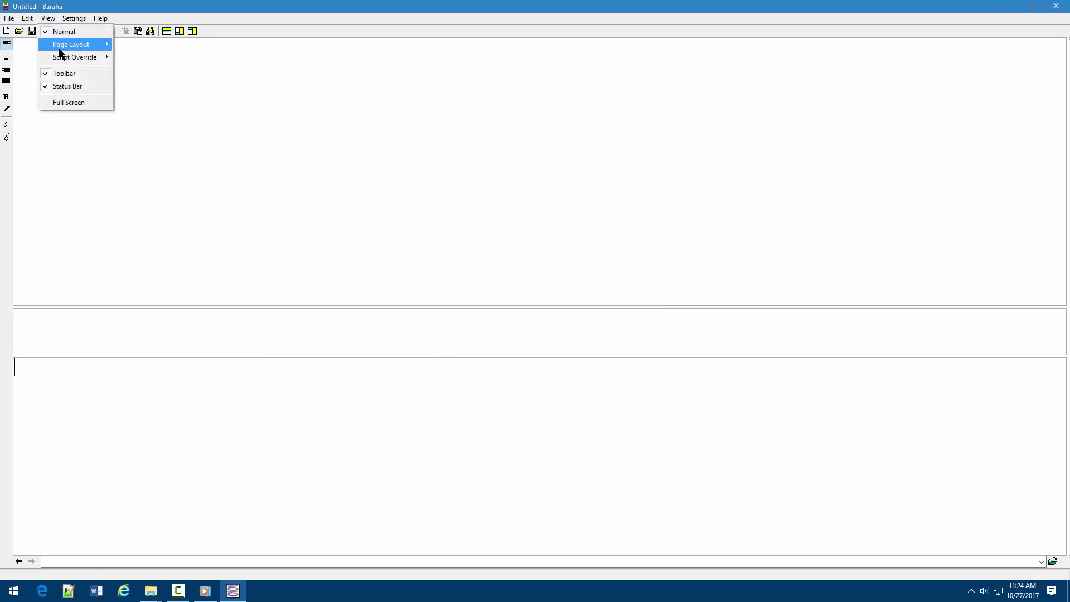
pyautogui.click(138, 58)
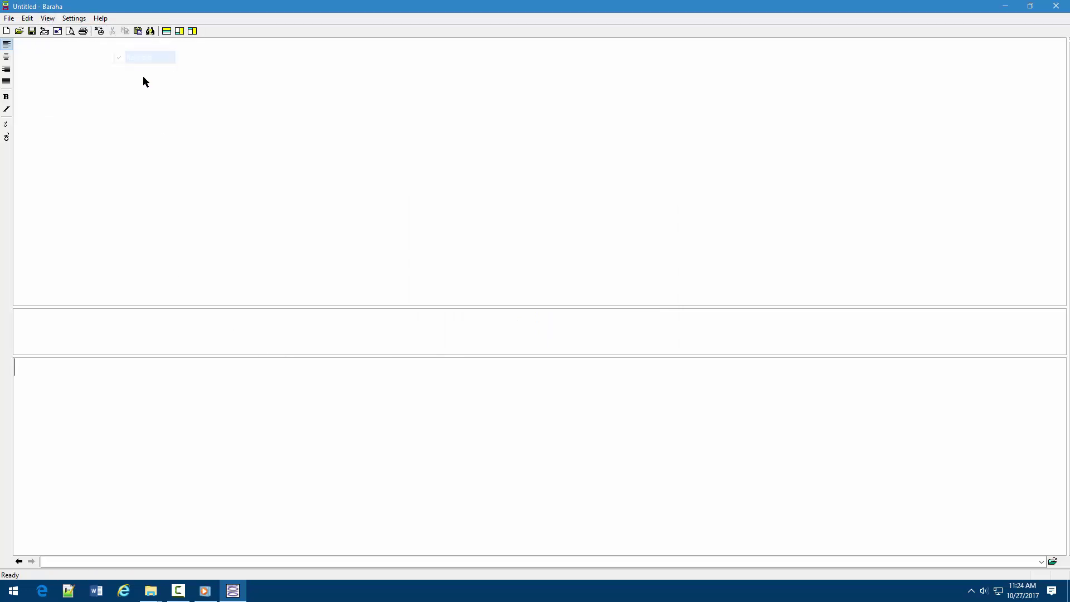
pyautogui.write('a ')
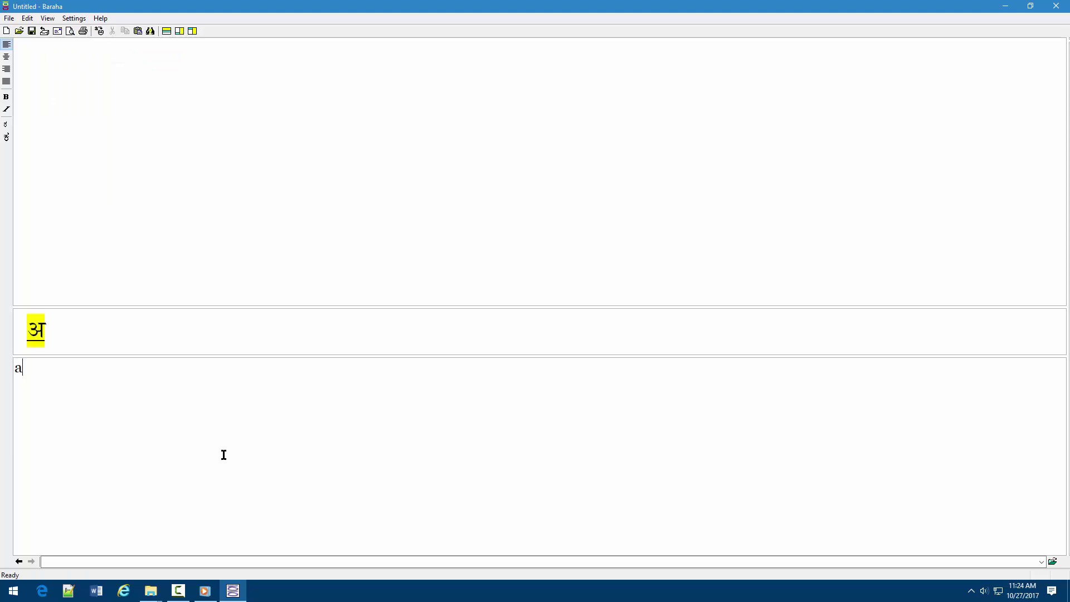
pyautogui.write('A ')
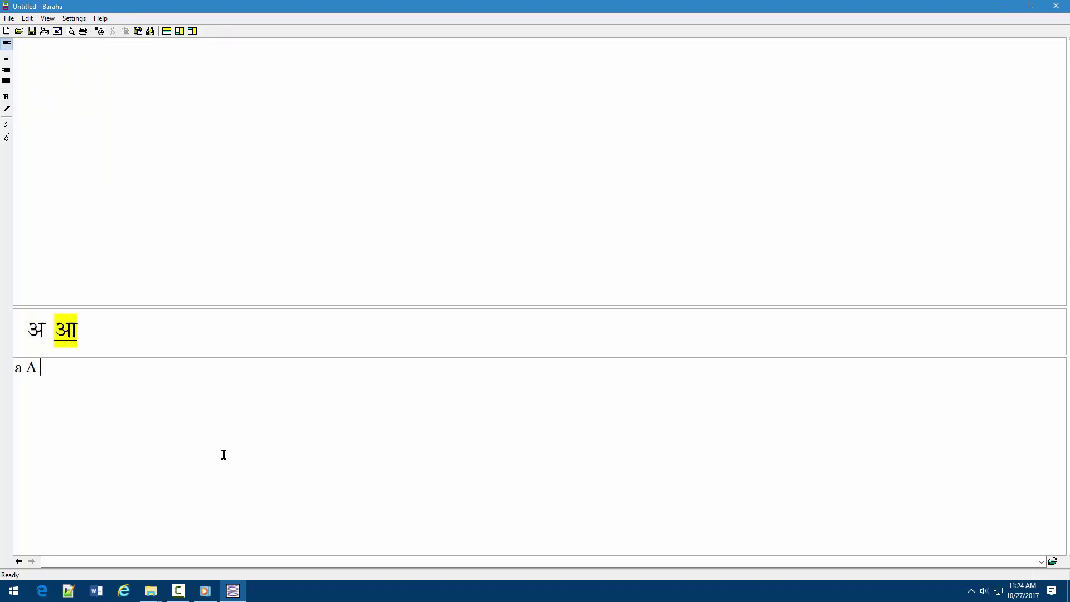
pyautogui.write('i I ')
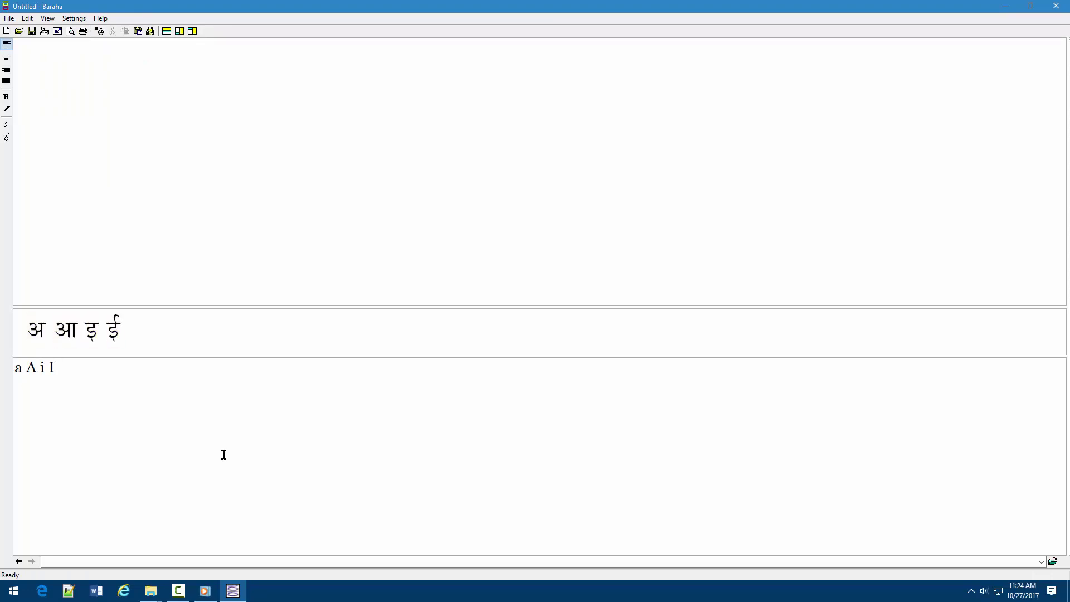
pyautogui.write('u U')
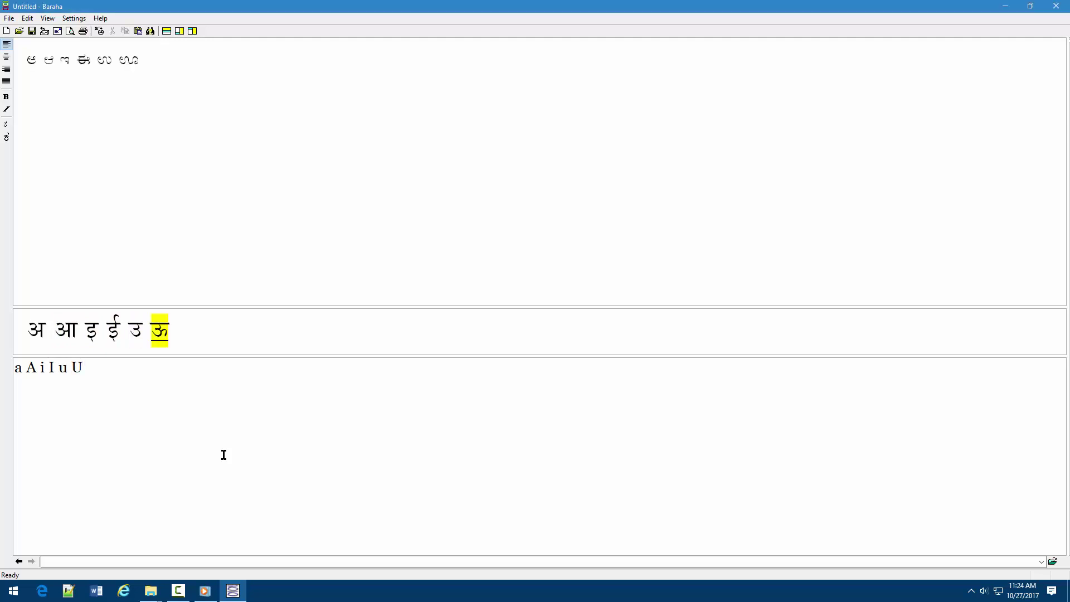
pyautogui.click(7, 137)
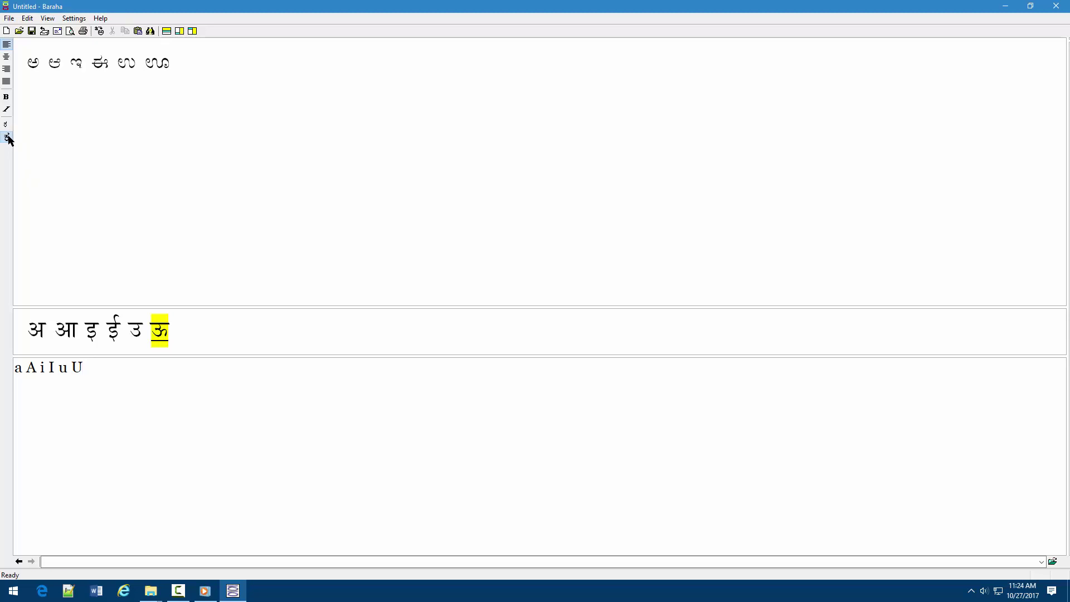
pyautogui.click(7, 137)
pyautogui.click(7, 137)
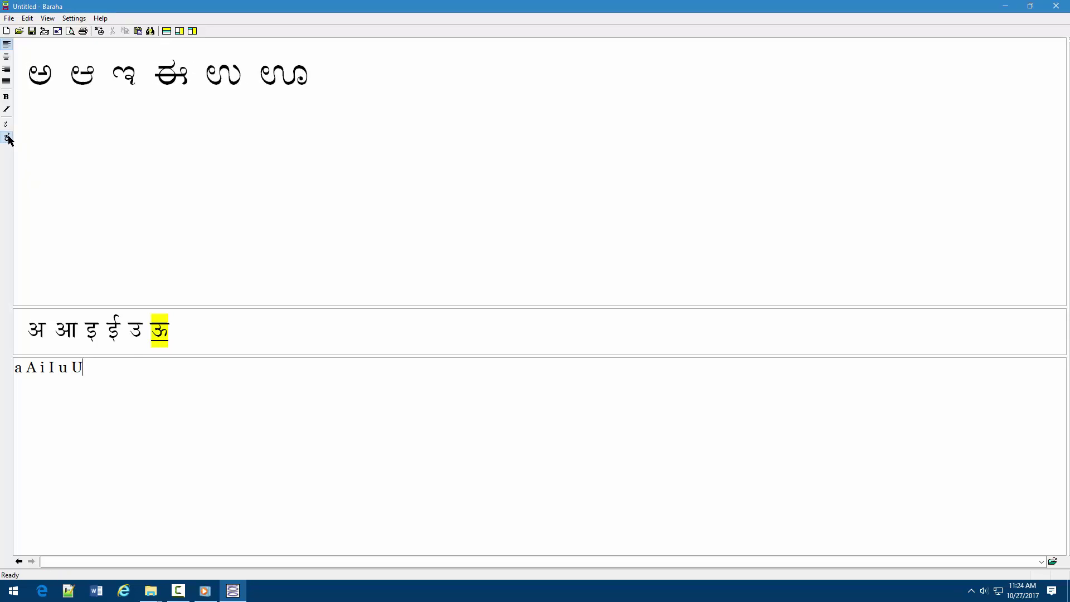
pyautogui.click(7, 137)
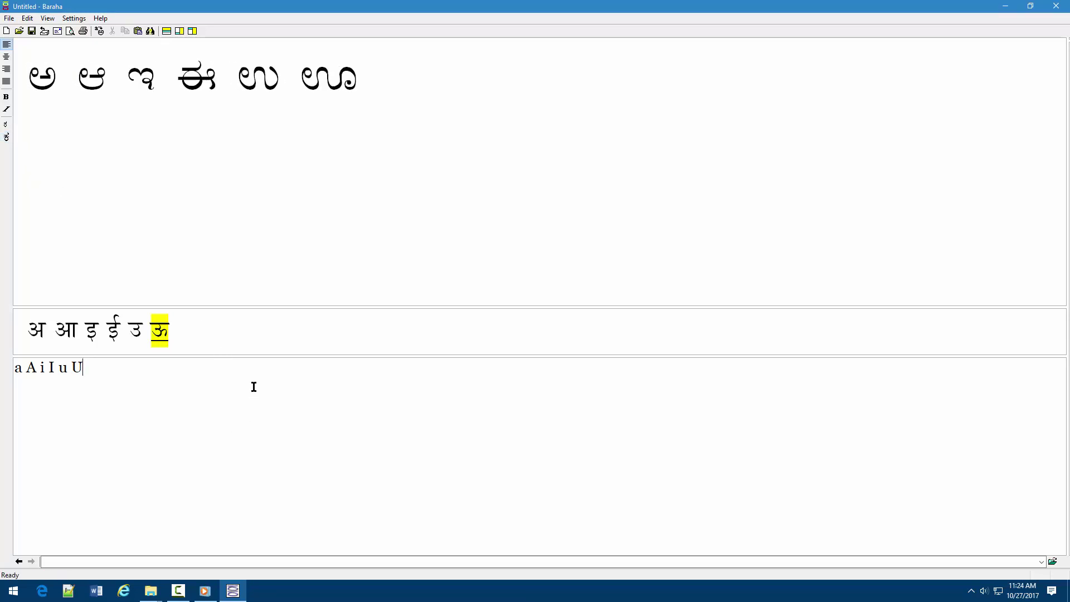
# Enlarge the Devanagari preview row's font several times using its right-click menu.
pyautogui.rightClick(240, 332)
pyautogui.click(266, 353)
pyautogui.rightClick(264, 334)
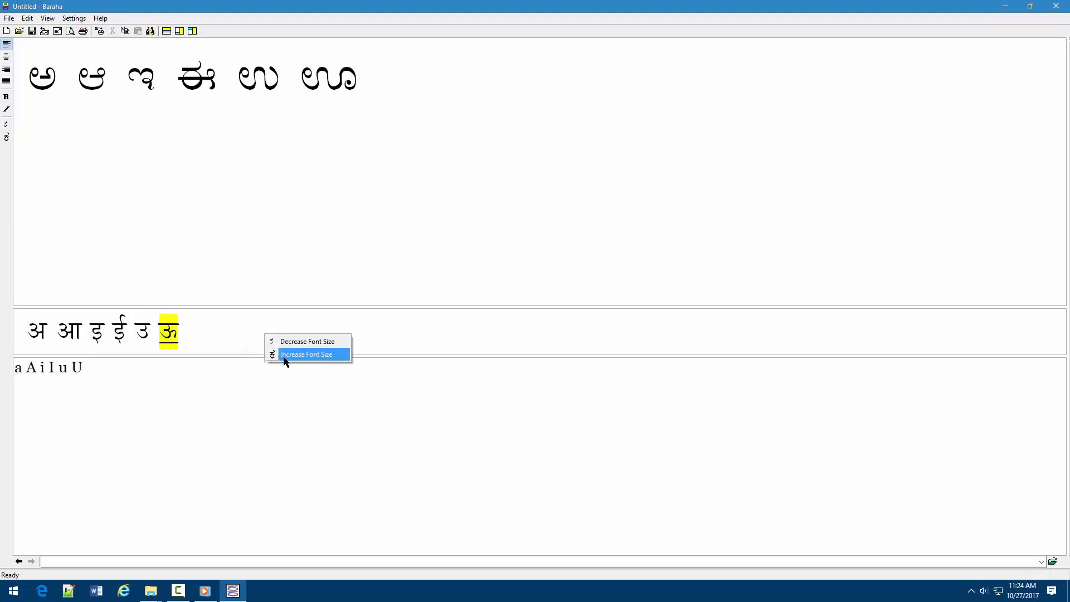
pyautogui.click(282, 357)
pyautogui.rightClick(283, 328)
pyautogui.click(290, 346)
pyautogui.rightClick(284, 327)
pyautogui.click(300, 348)
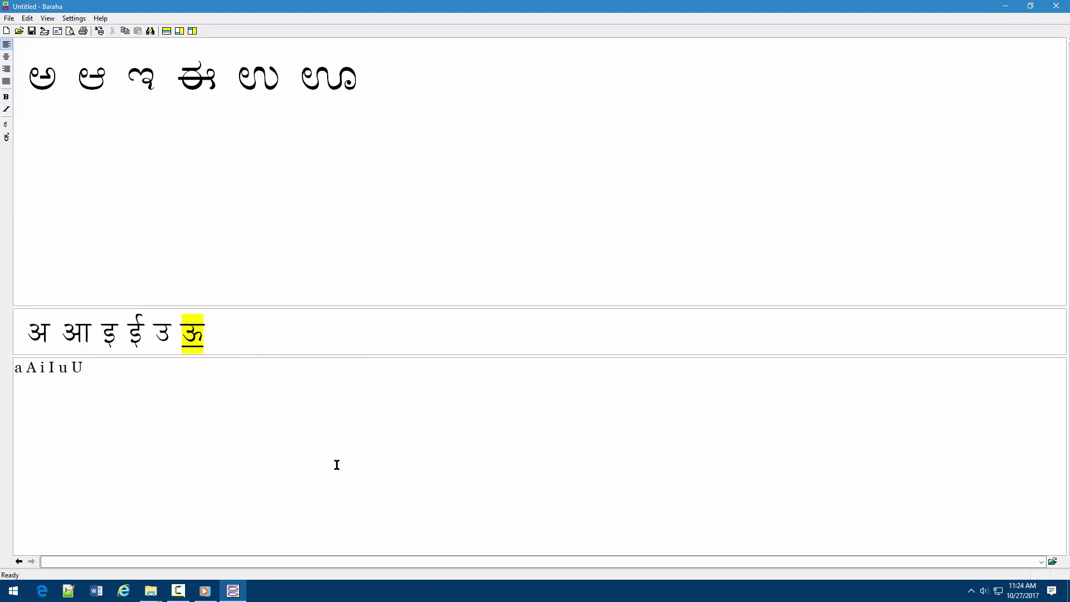